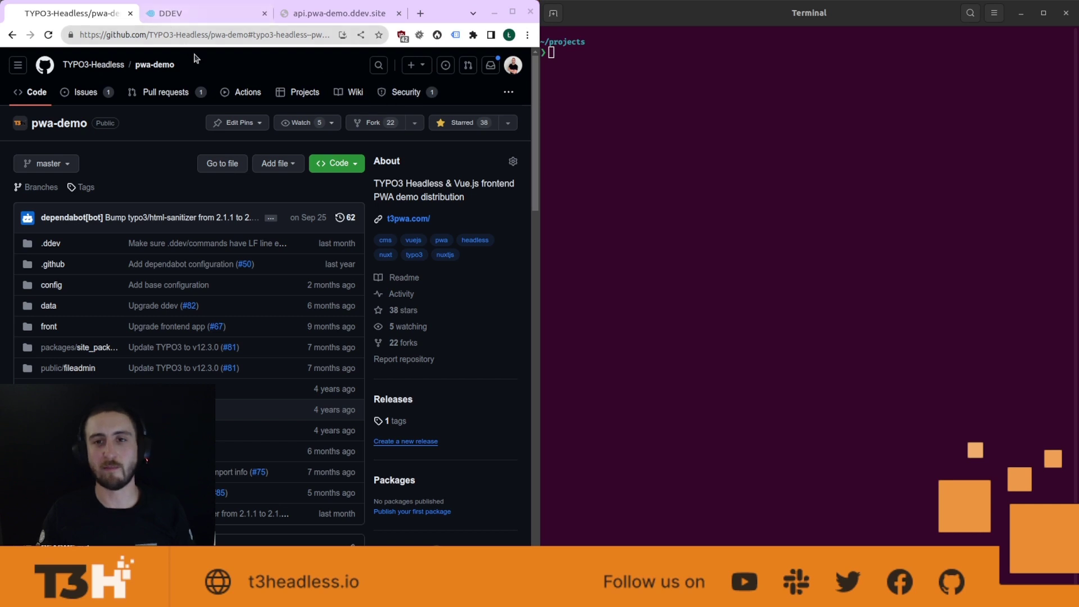
- Open DDEV's get-started page and scroll to the Linux Docker and DDEV install steps
left_click(227, 18)
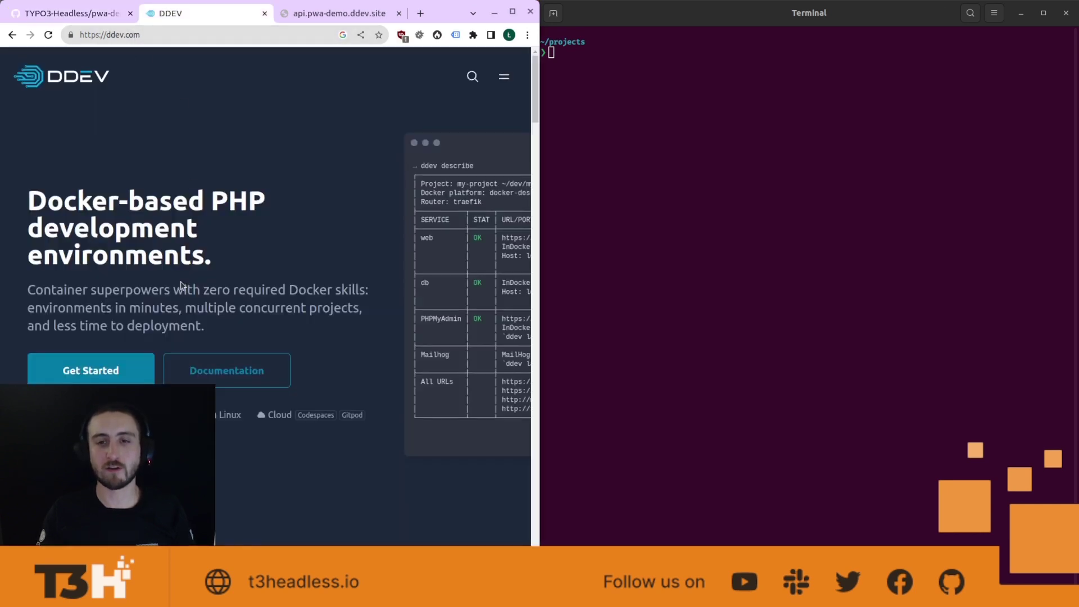
left_click(124, 370)
scroll(168, 337, "down", 5)
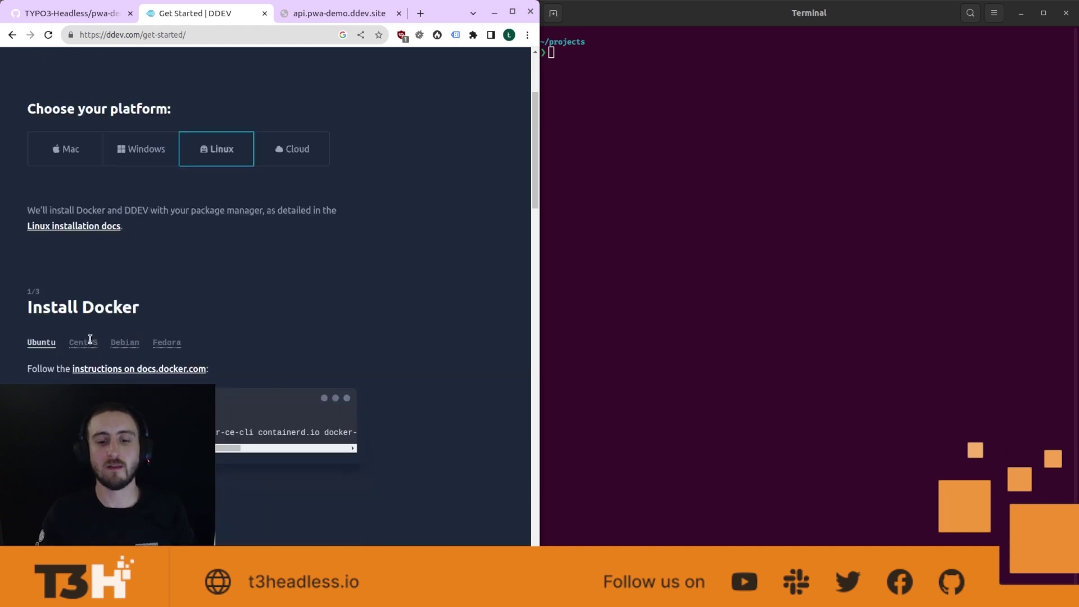
scroll(254, 336, "down", 2)
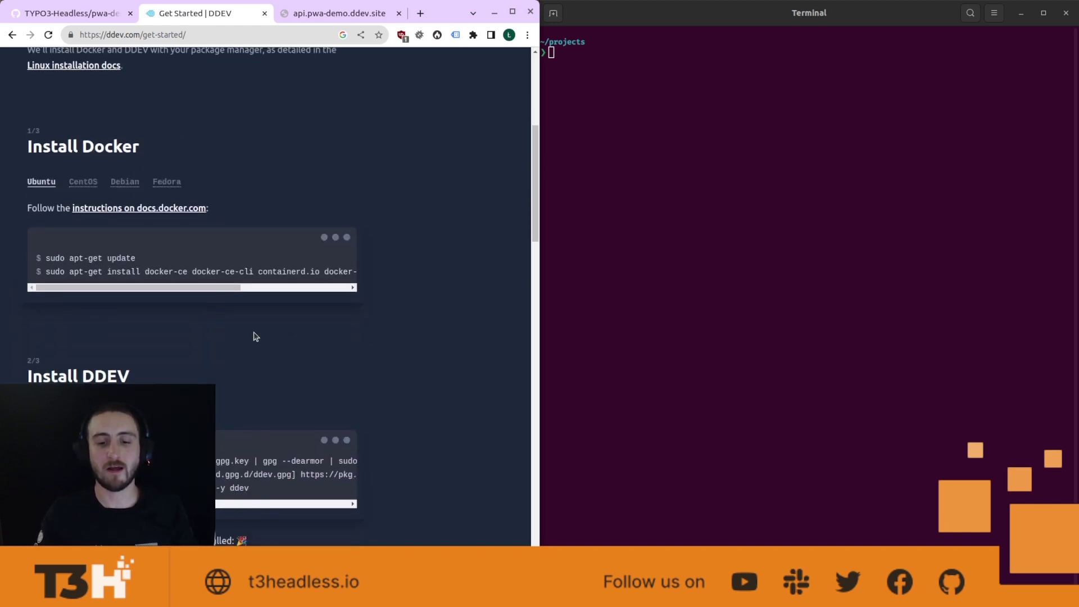
- Confirm the installed DDEV version is v1.21.5 with ddev -v
left_click(689, 302)
type("ddev -v")
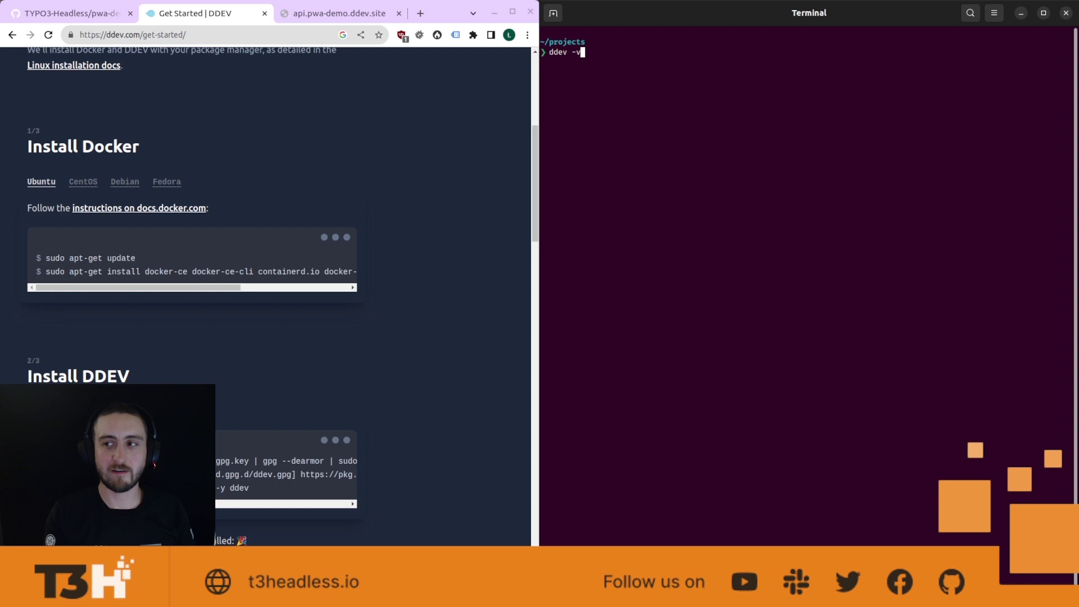
key("Return")
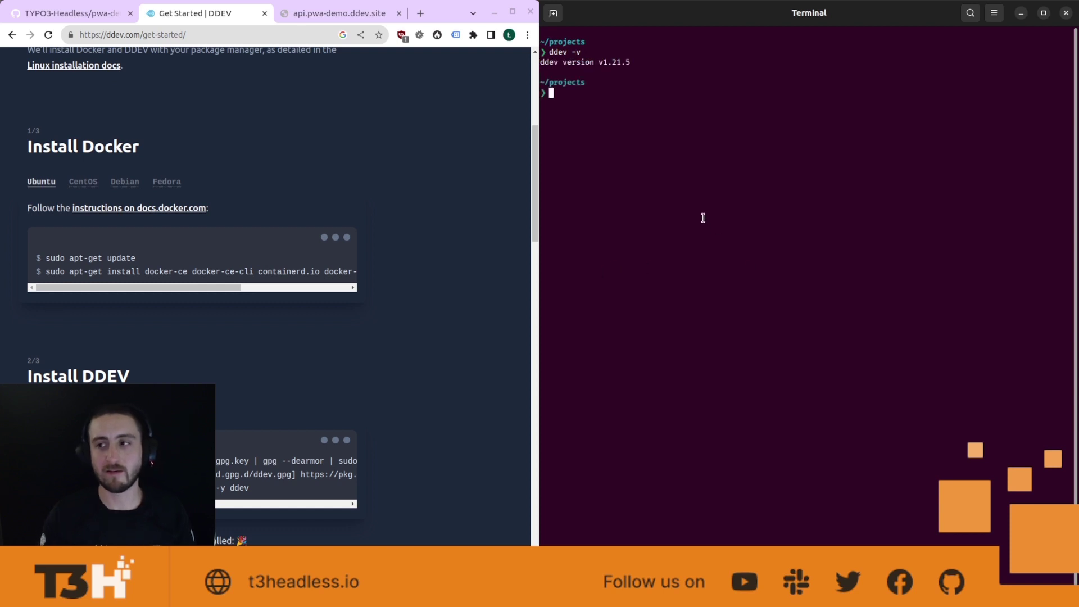
- Copy the pwa-demo repository's HTTPS clone URL from GitHub
left_click(110, 14)
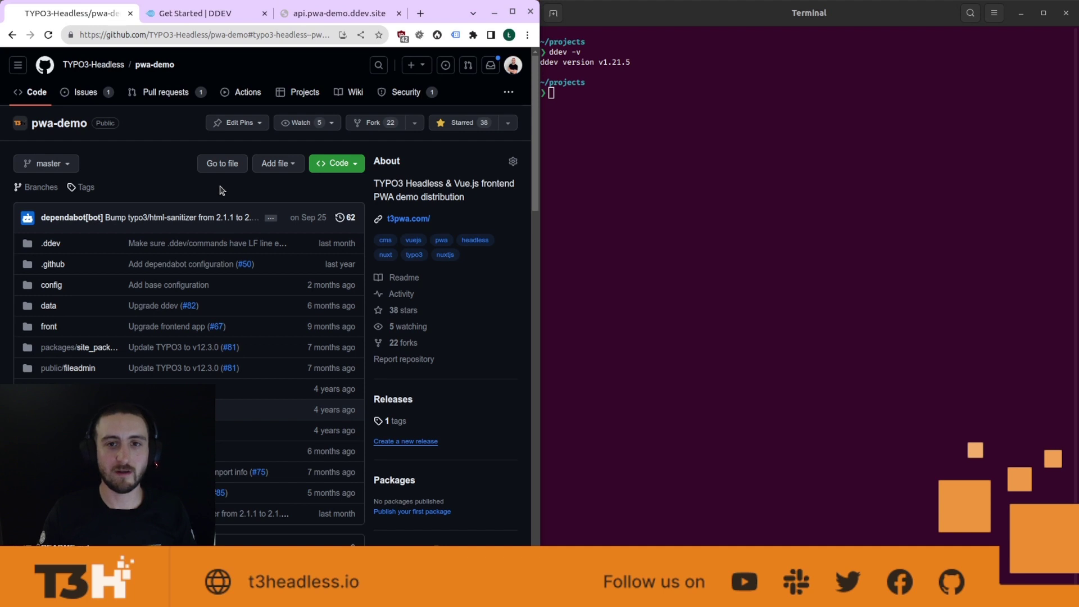
left_click(329, 160)
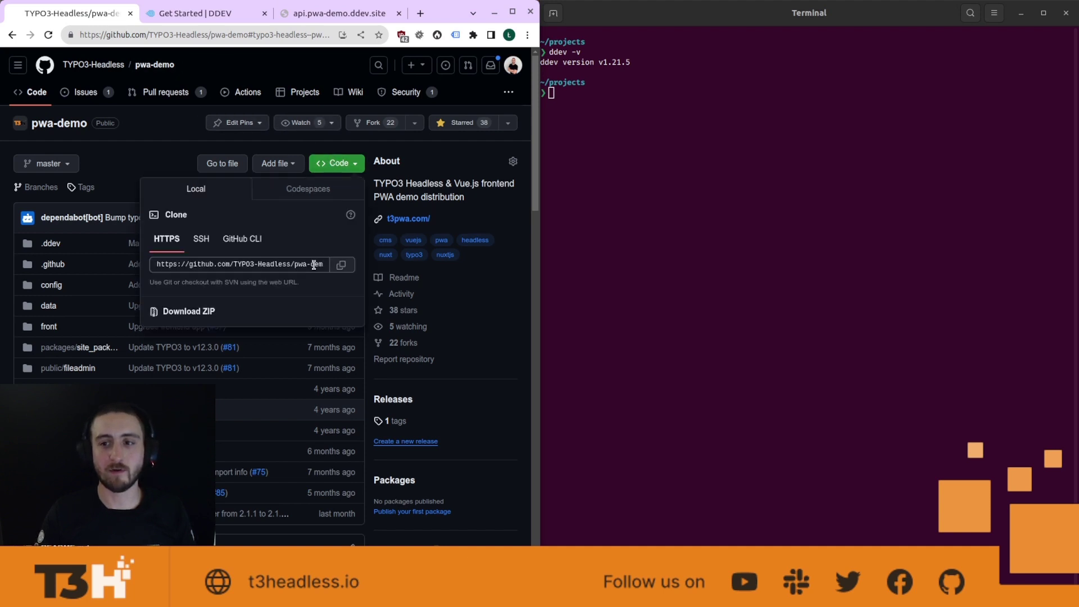
left_click(298, 265)
- Git clone the pasted pwa-demo repository URL in the terminal
left_click(622, 285)
type("git ")
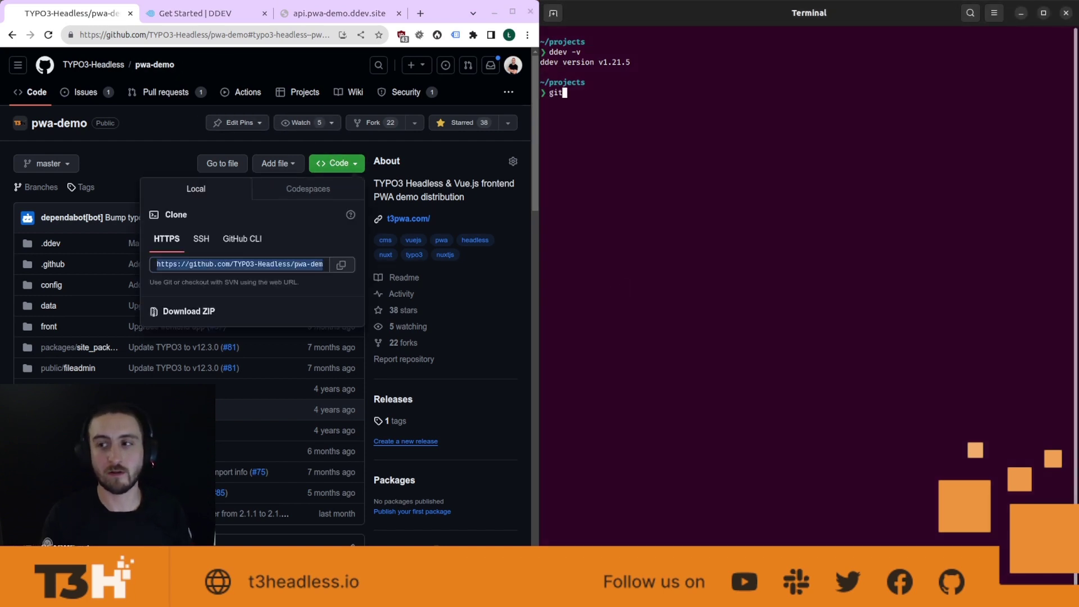
type("clone")
type("https://github.com/TYPO3-Headless/pwa-demo.git")
key("Return")
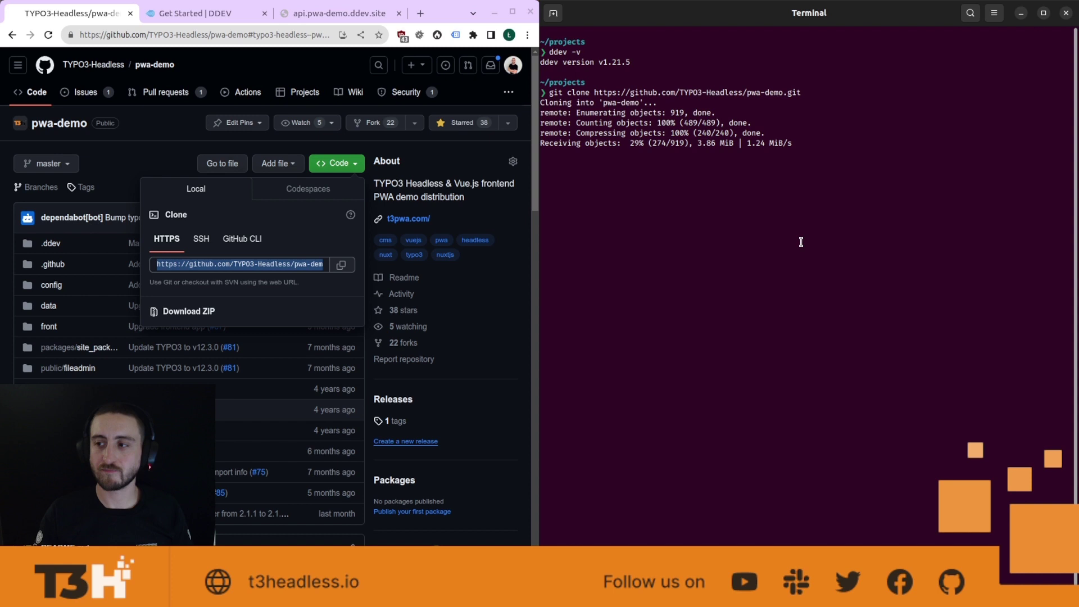
left_click(410, 293)
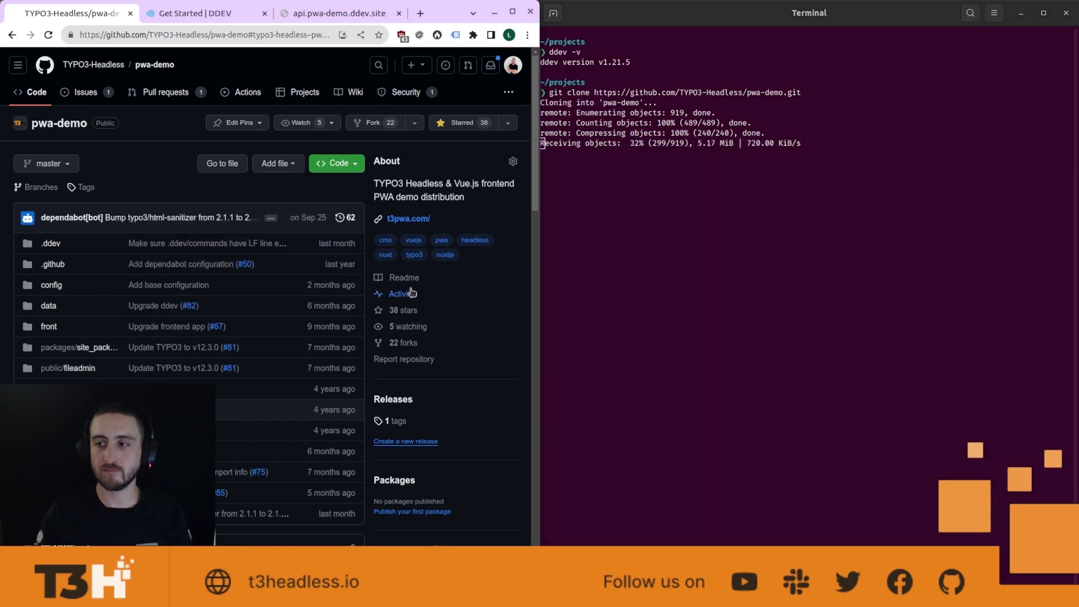
left_click(649, 222)
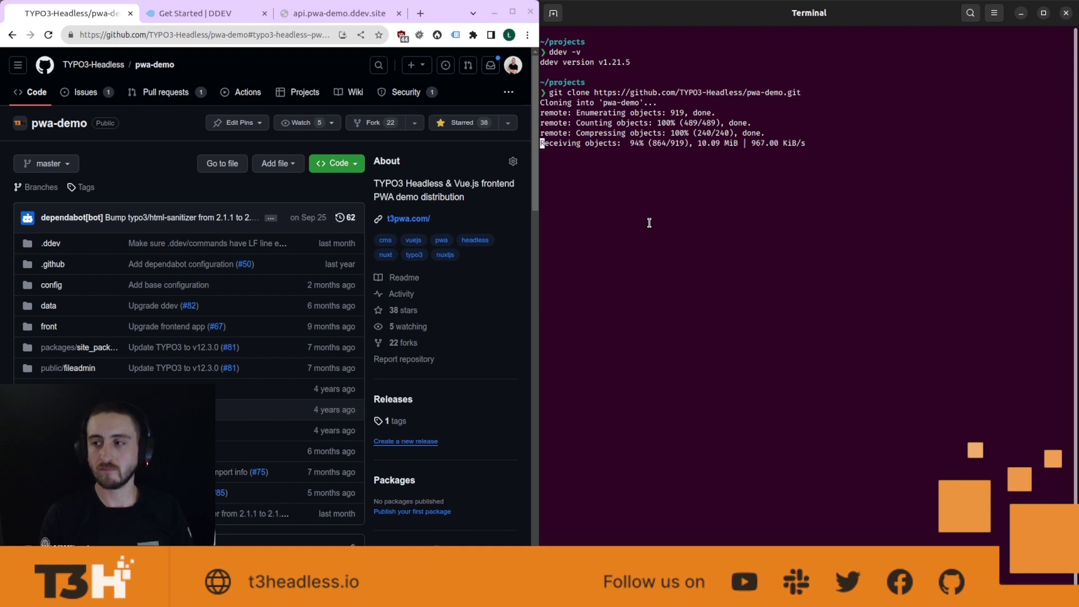
- Enter the pwa-demo folder and run ddev start to launch the project
type("cd pwa-")
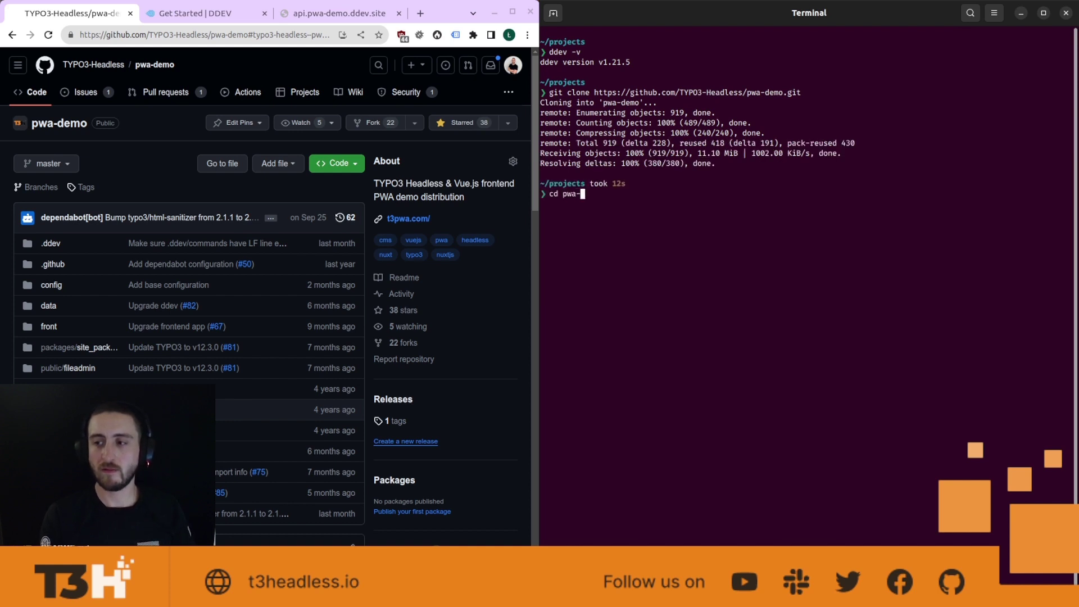
type("demo")
key("Return")
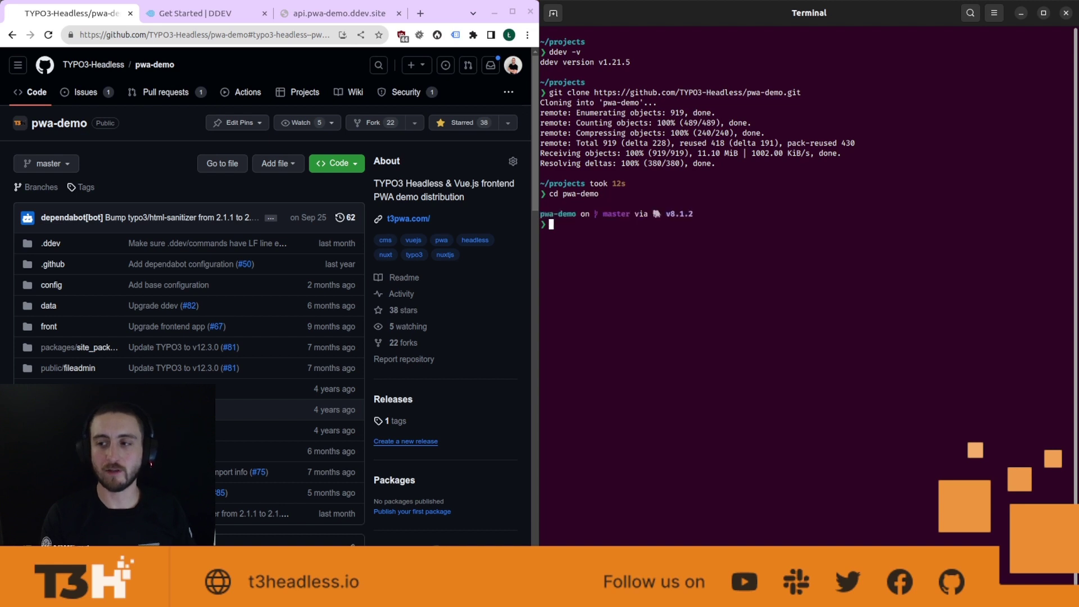
type("ddev start")
key("Return")
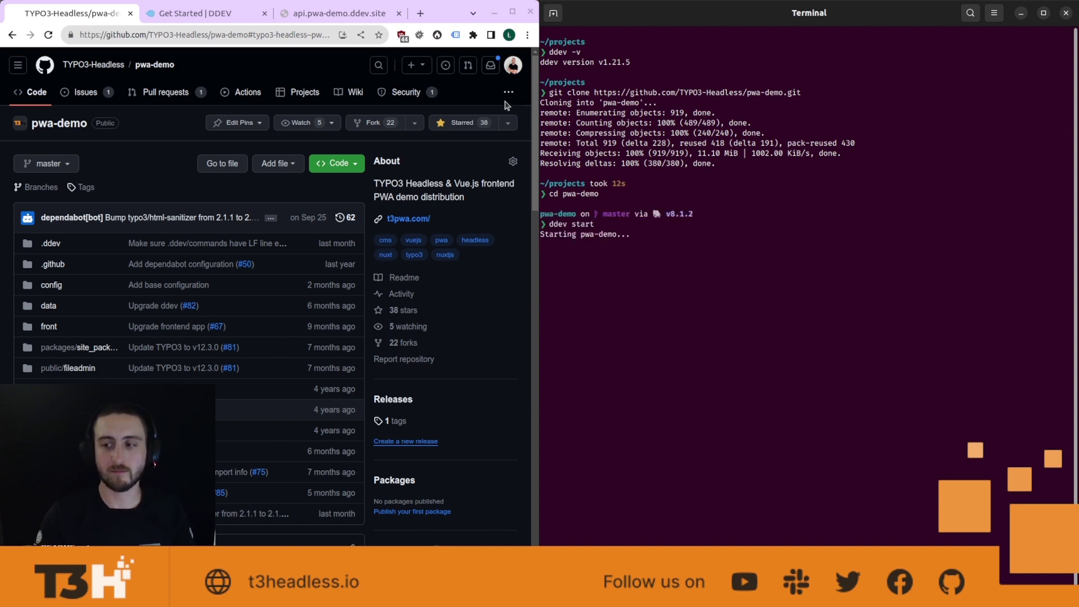
left_click(176, 173)
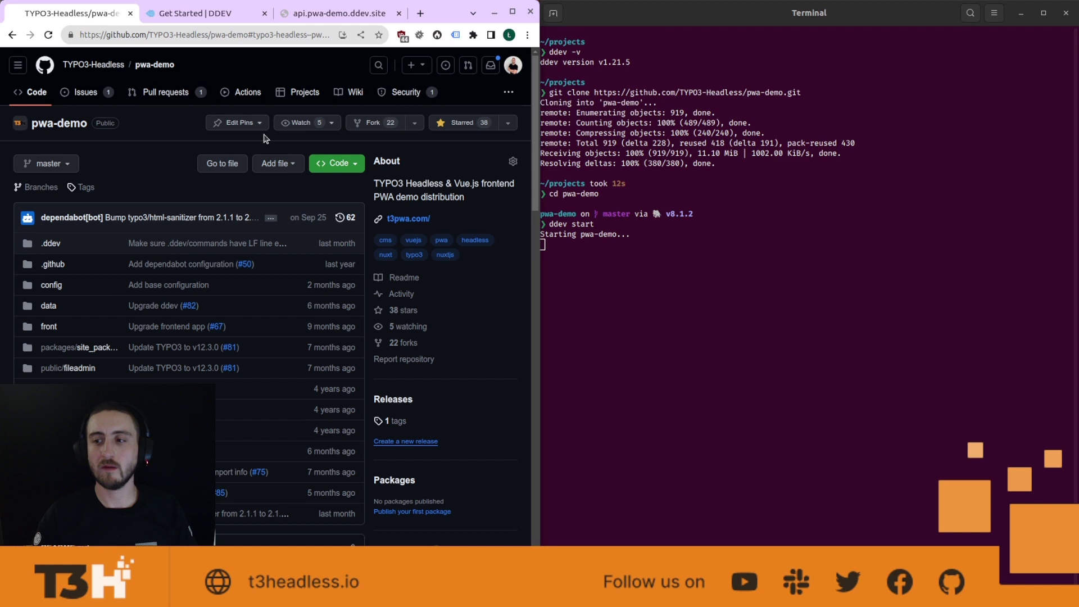
- Scroll the pwa-demo README to its Installation steps, frontend/backend links and credentials
left_click_drag(534, 161, 534, 184)
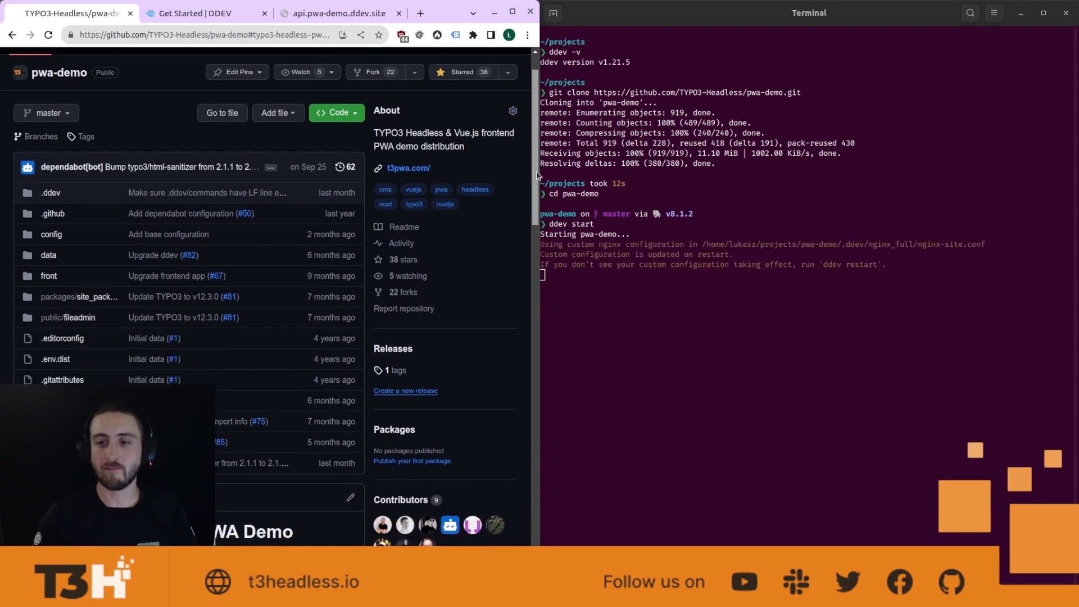
scroll(523, 204, "down", 5)
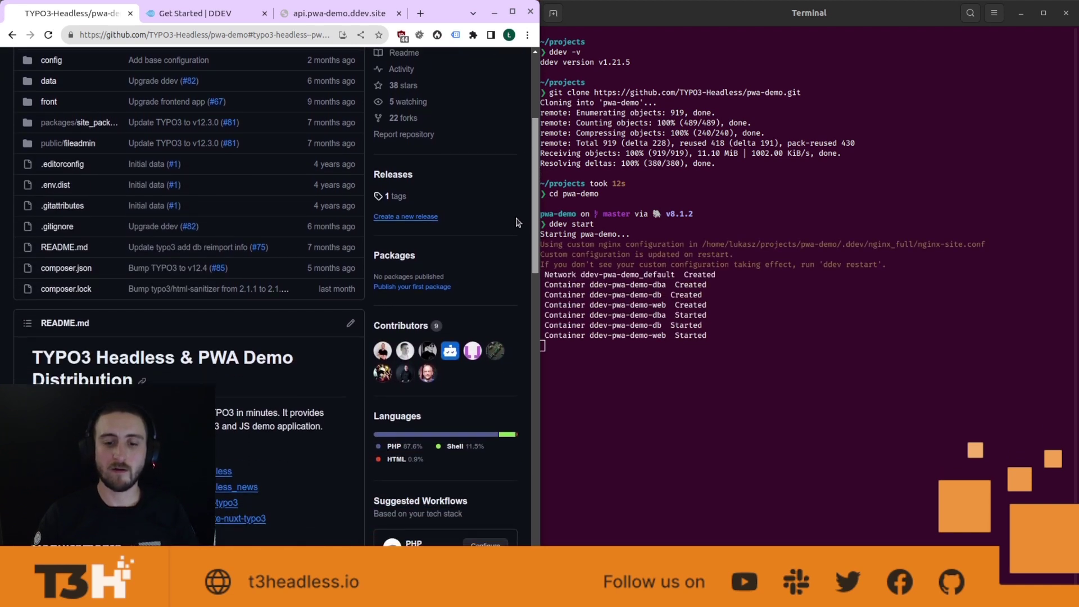
scroll(514, 227, "down", 3)
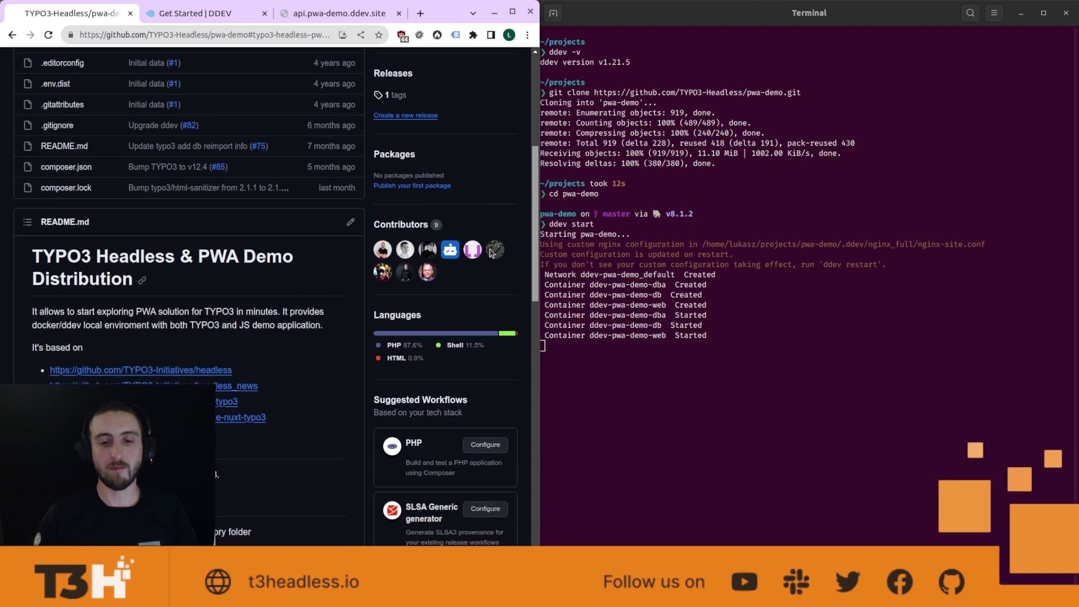
scroll(495, 263, "down", 5)
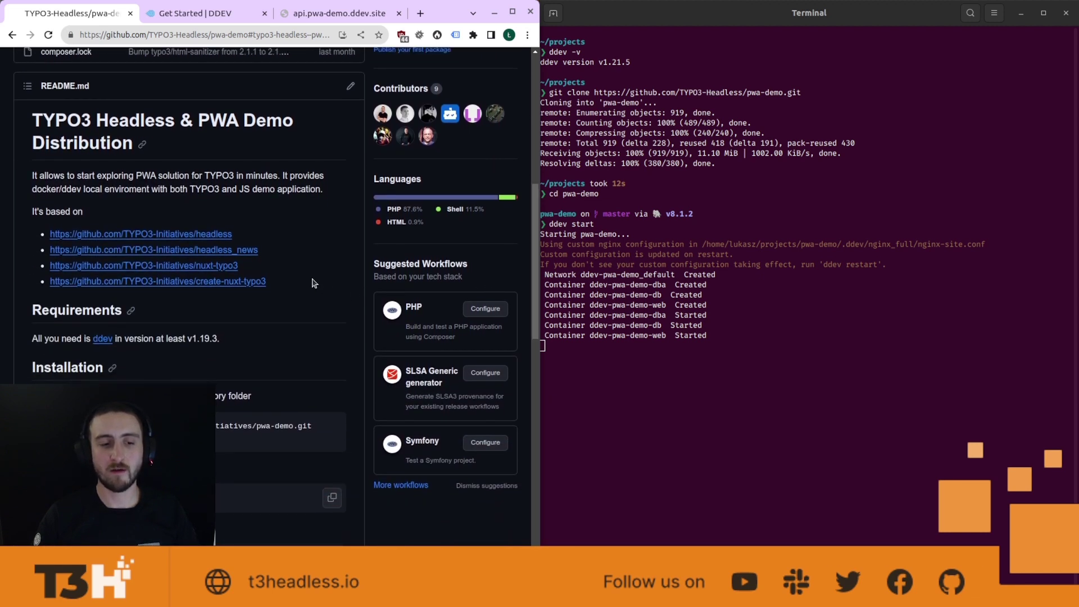
scroll(288, 274, "down", 2)
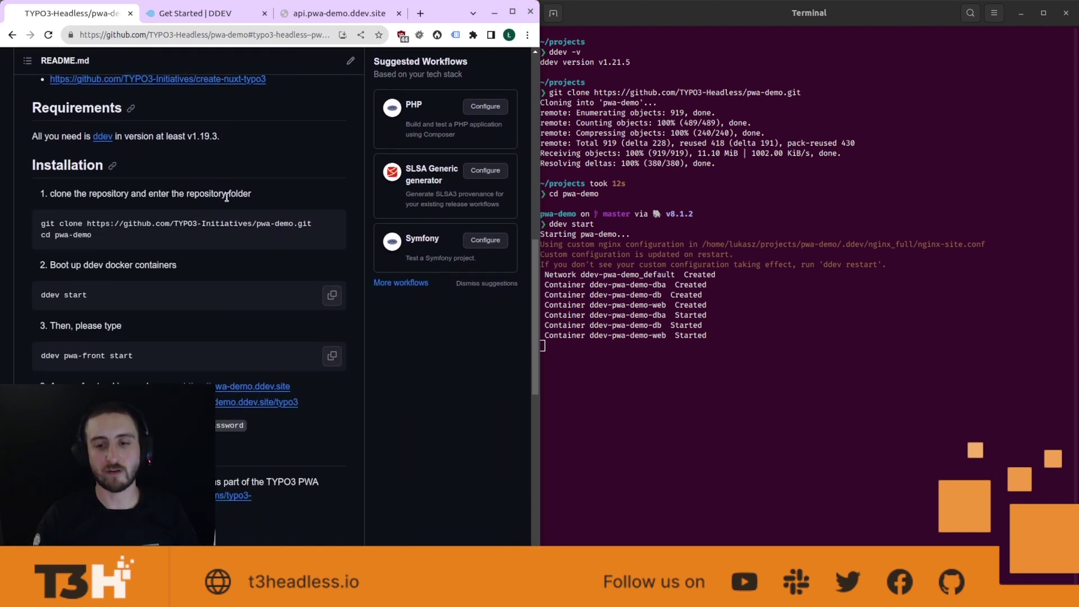
scroll(203, 182, "down", 2)
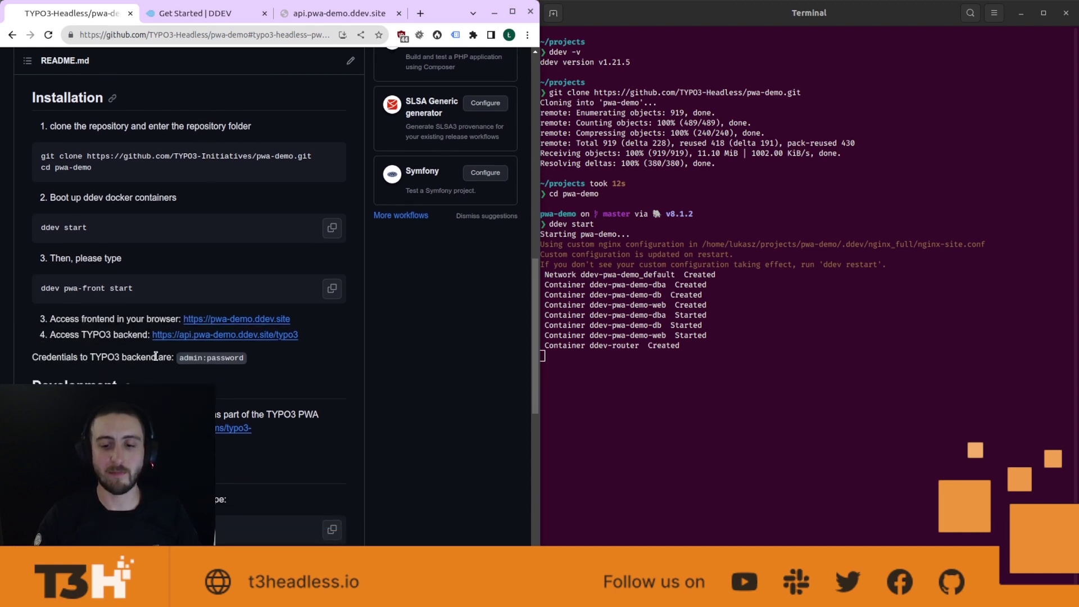
scroll(159, 323, "down", 1)
scroll(159, 323, "down", 1)
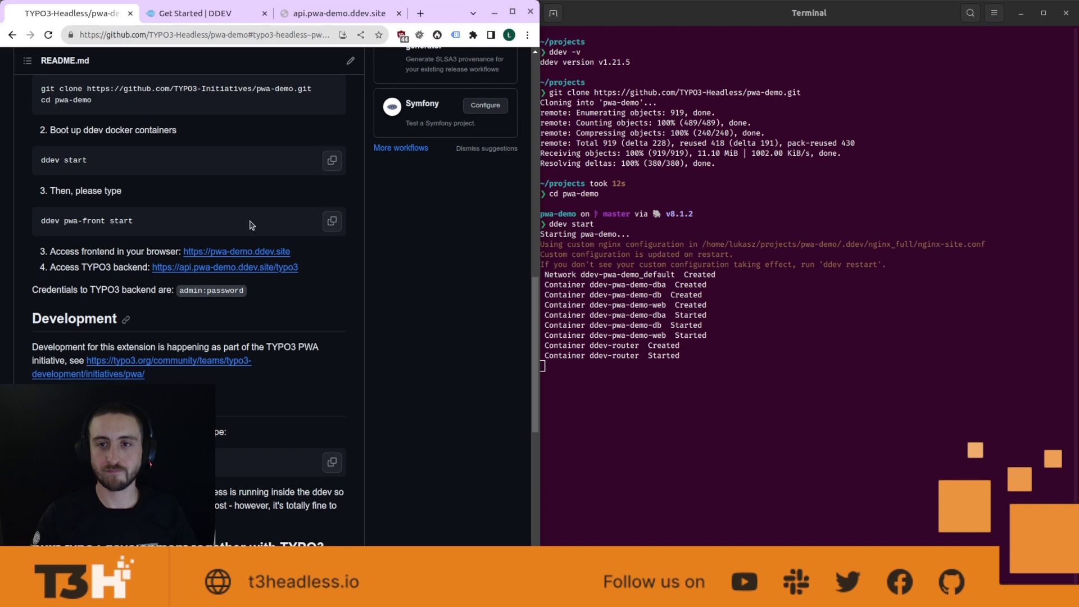
- Reload api.pwa-demo.ddev.site, collapse meta and content, and select the English i18n entry
left_click(322, 20)
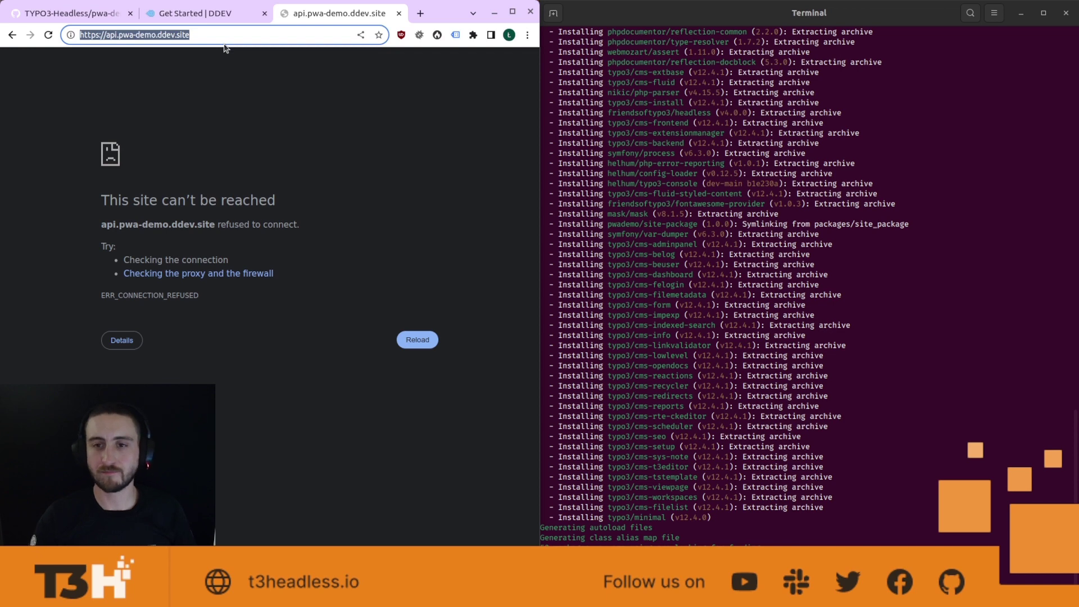
key("Return")
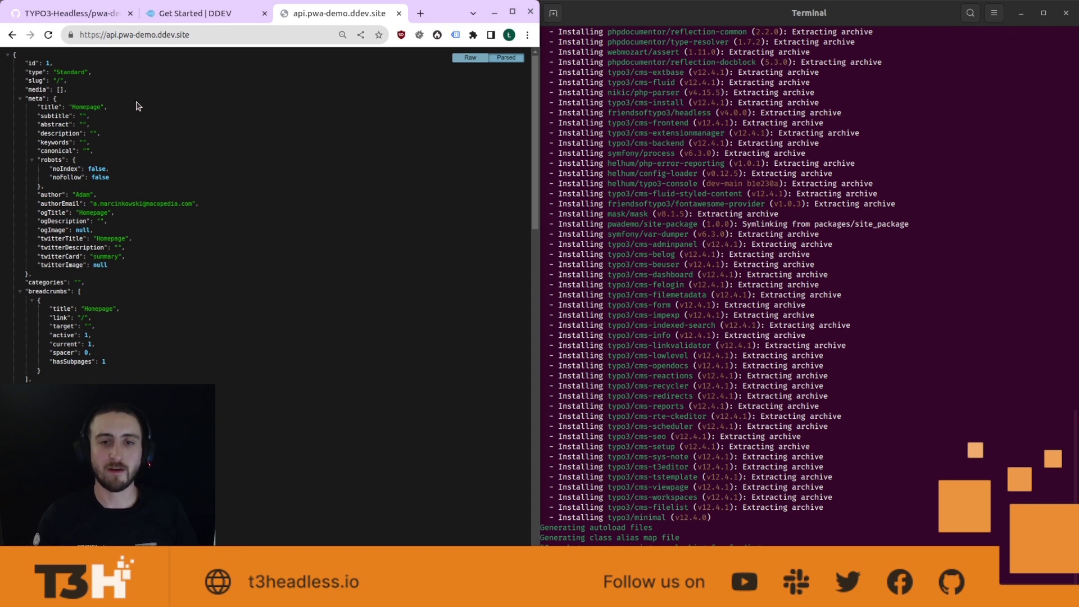
left_click(19, 99)
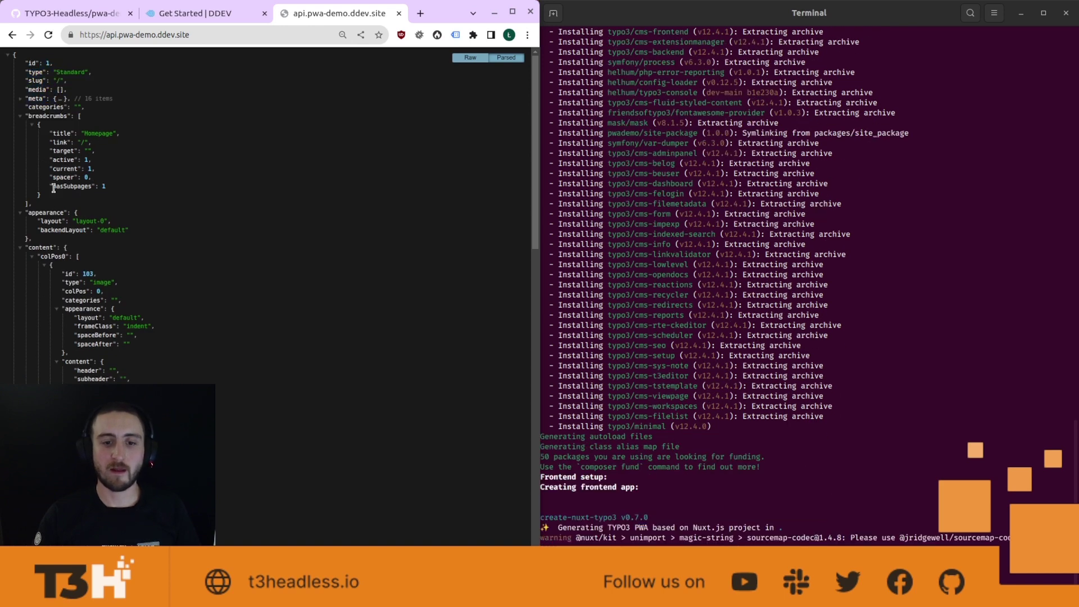
left_click(20, 248)
left_click_drag(67, 264, 93, 309)
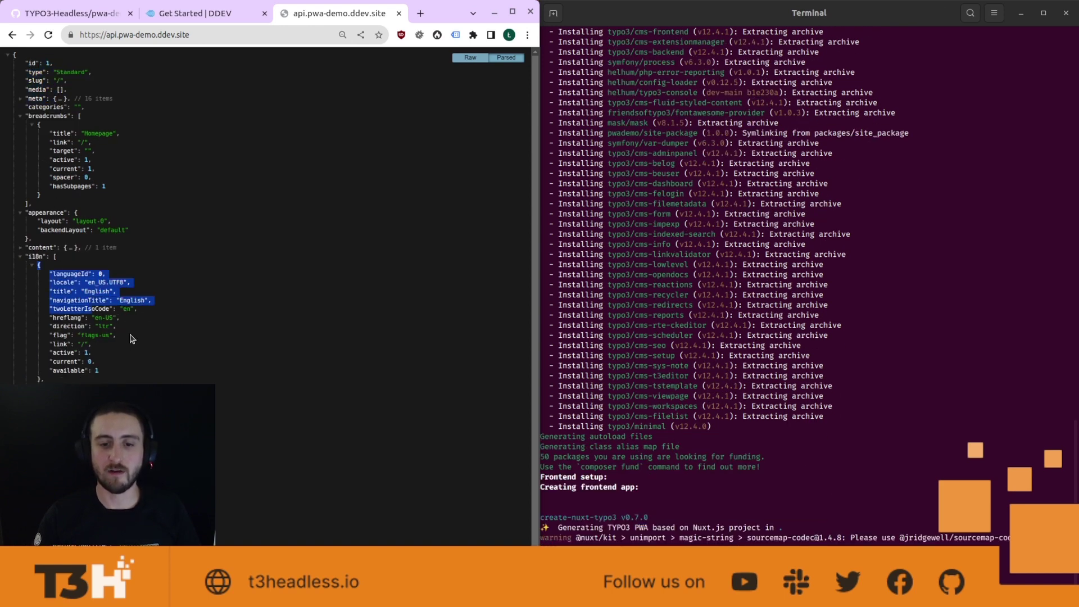
- Open the TYPO3 backend at the API URL plus /typo3 and show the Web > Page tree
left_click(128, 347)
left_click(249, 40)
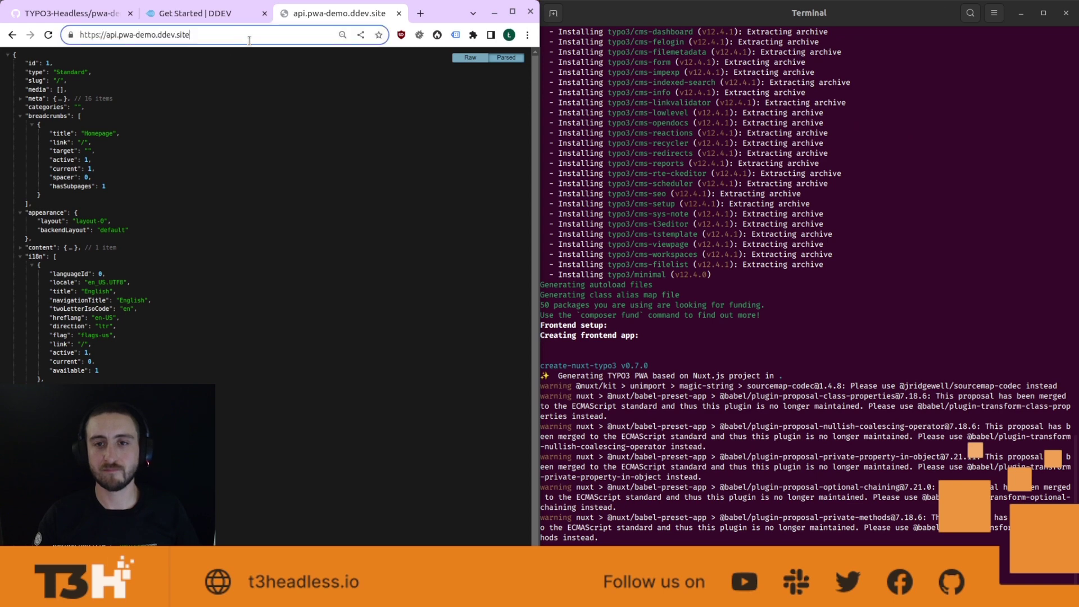
type("/")
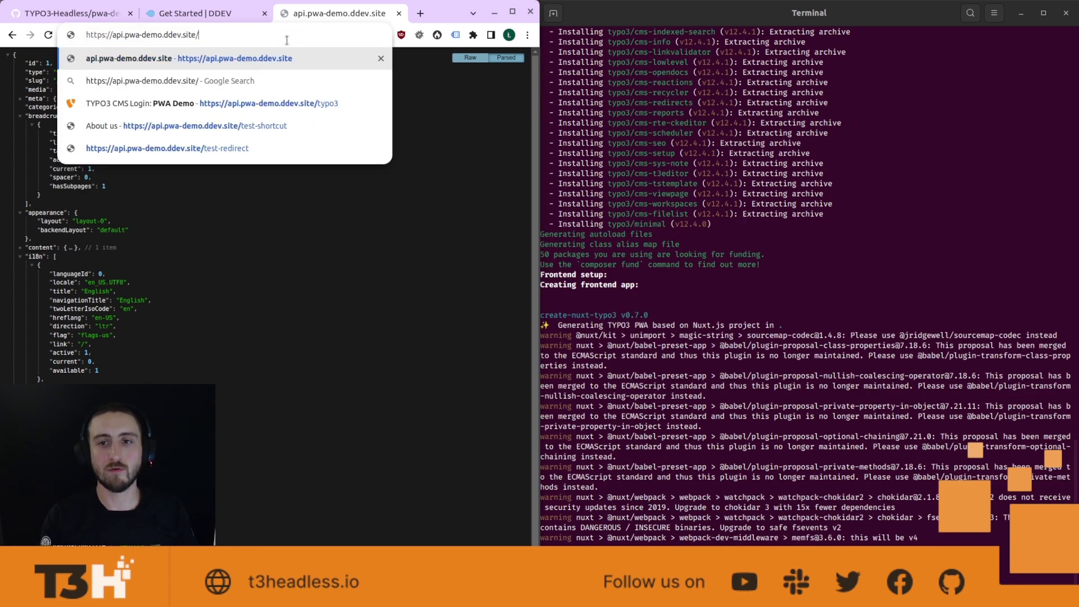
type("typo3")
key("Return")
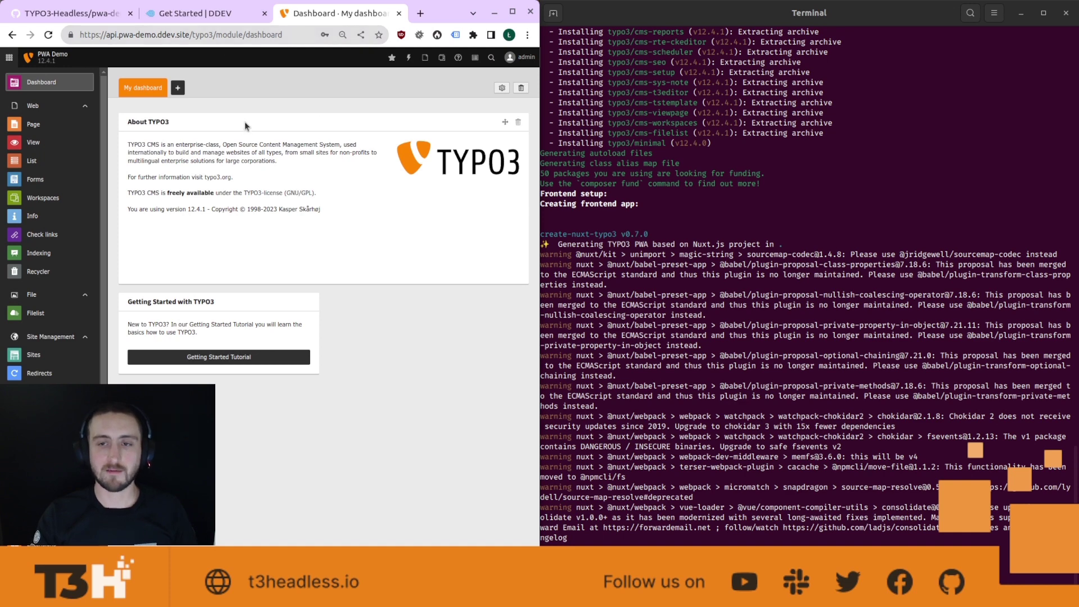
left_click(89, 126)
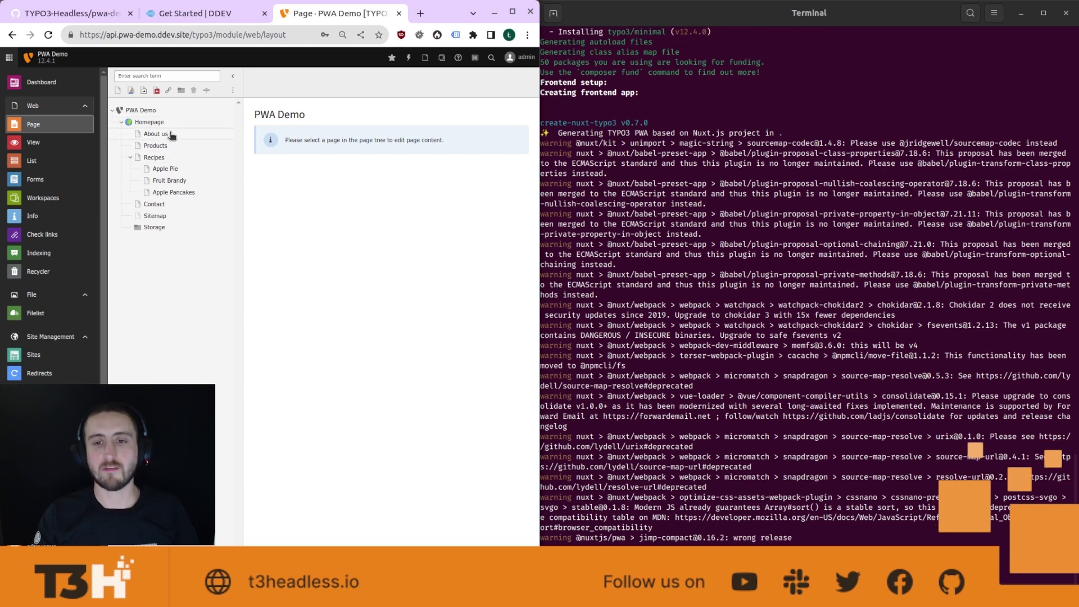
- Show Homepage's content elements and check its English, Polish and German language options
left_click(168, 123)
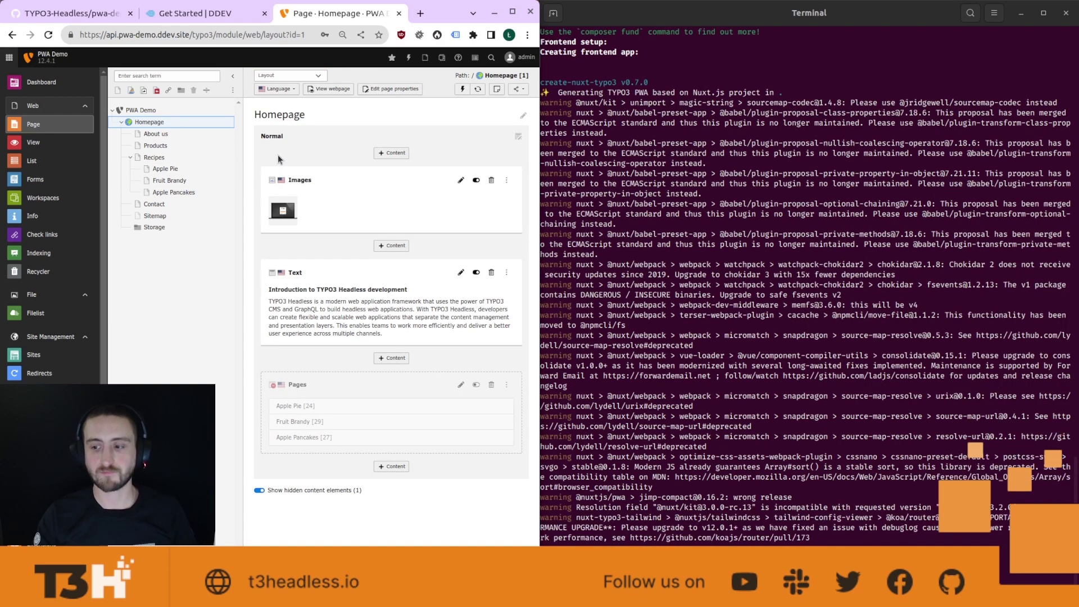
left_click(277, 89)
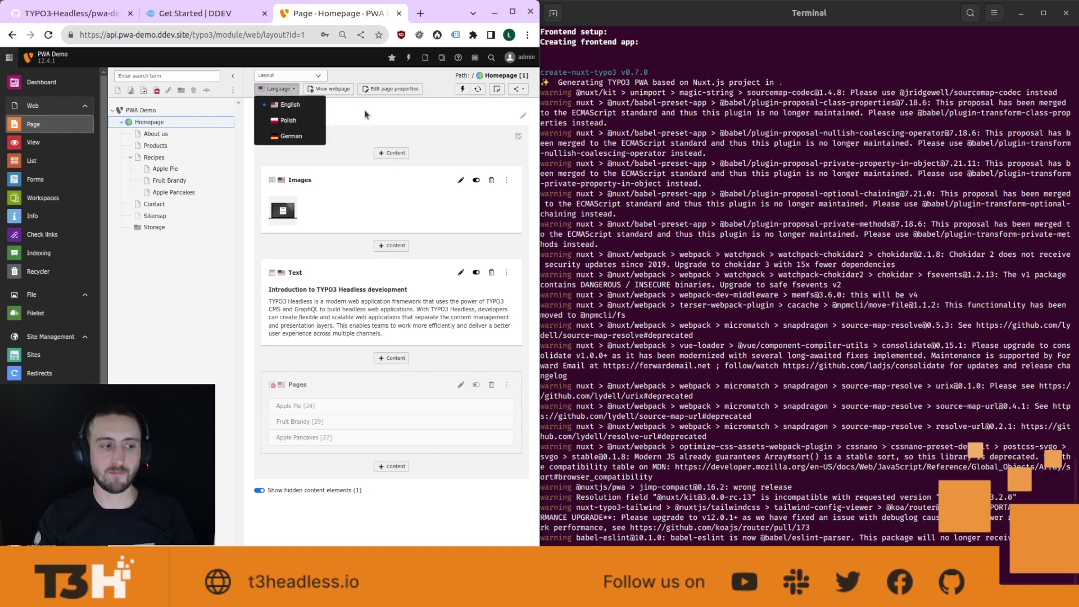
left_click(361, 109)
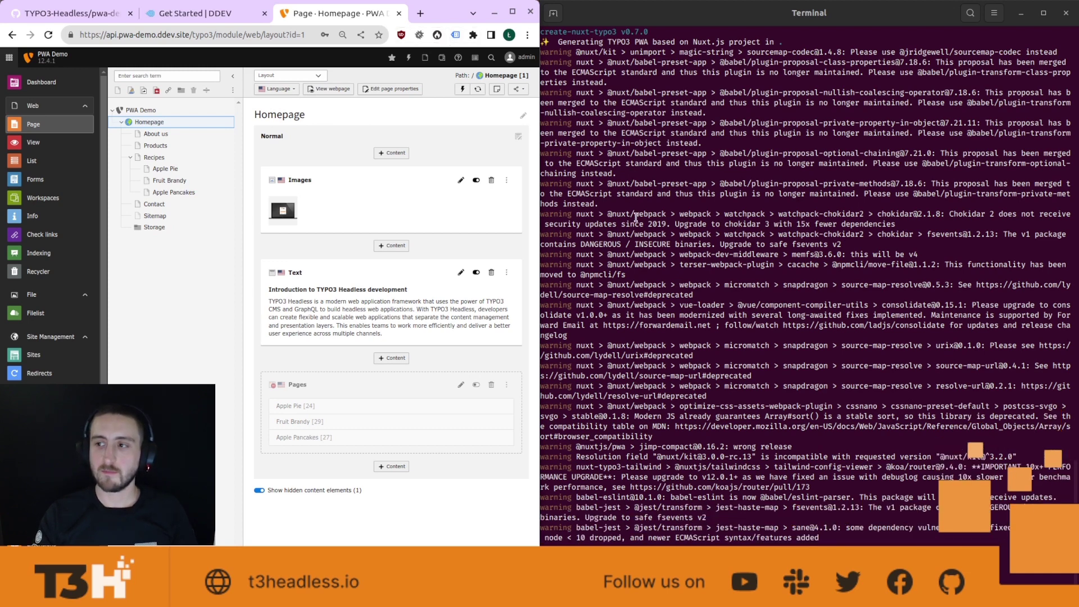
left_click(636, 216)
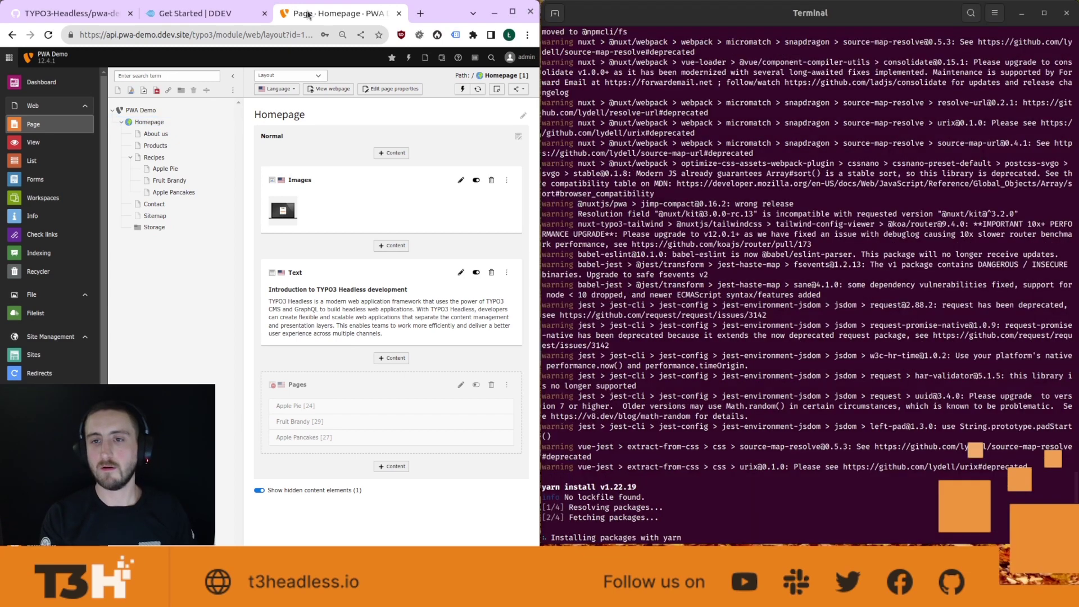
- Open pwa-demo.ddev.site in a new tab, which returns 502 Bad Gateway
key("ctrl+t")
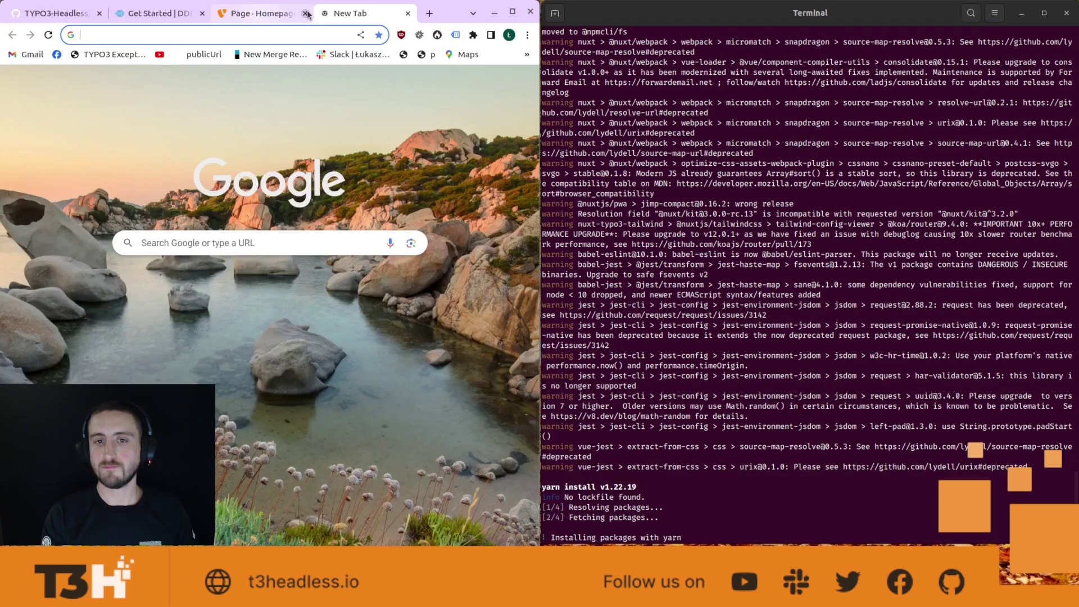
type("pwa-demo.ddev.site")
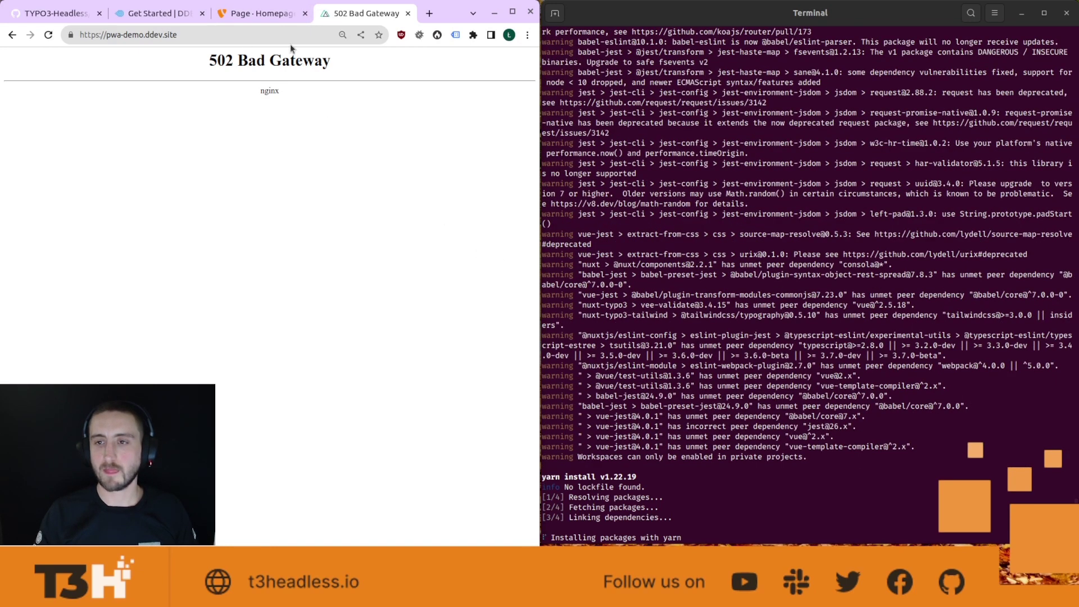
left_click(289, 43)
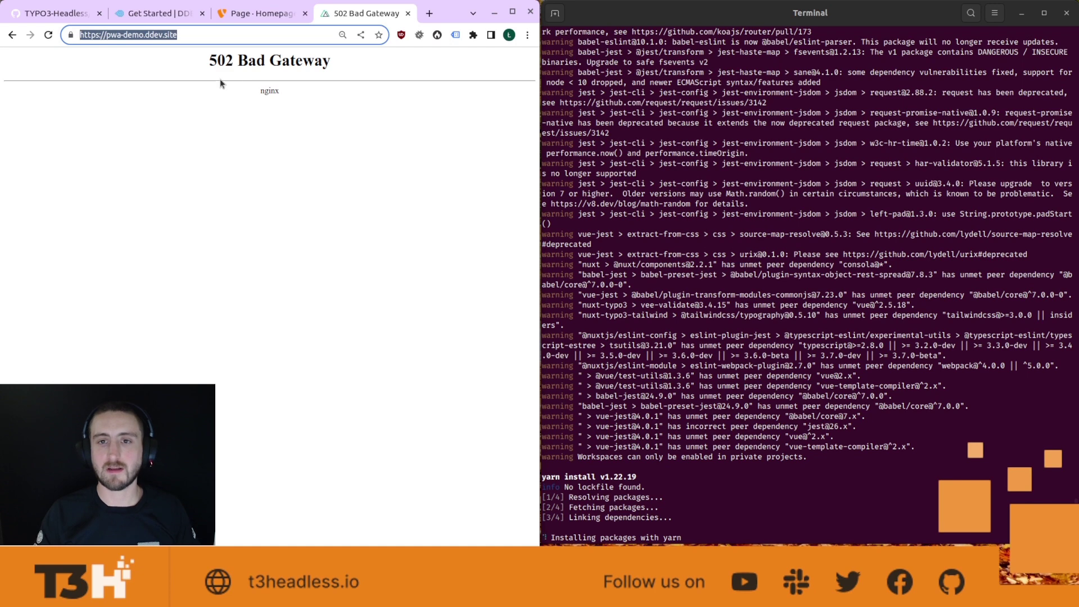
left_click(259, 123)
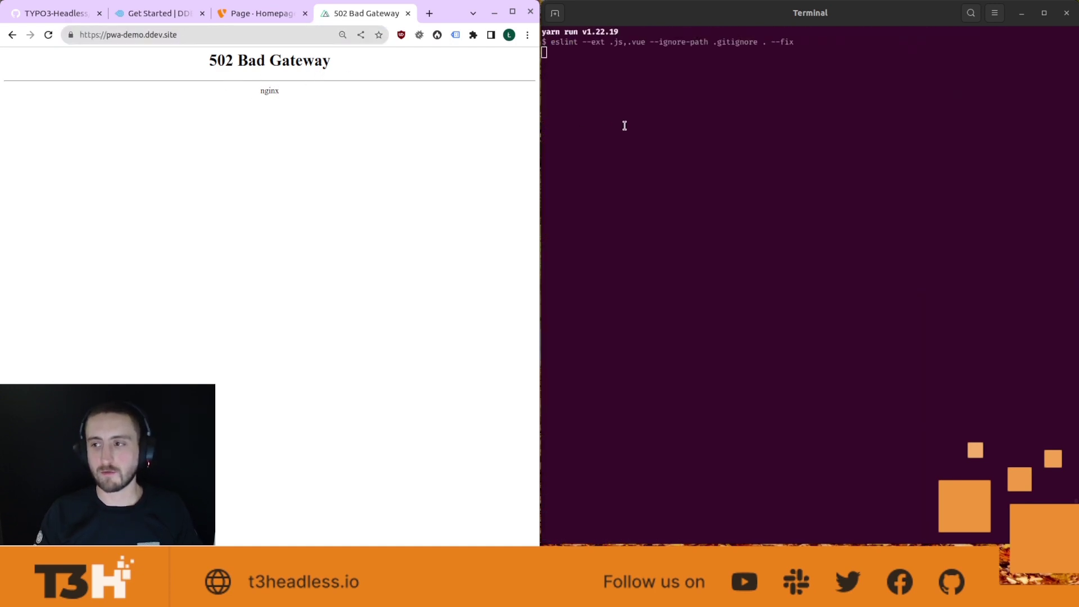
- After the build finishes, run ddev pwa-front start to launch the Nuxt production server
left_click(674, 31)
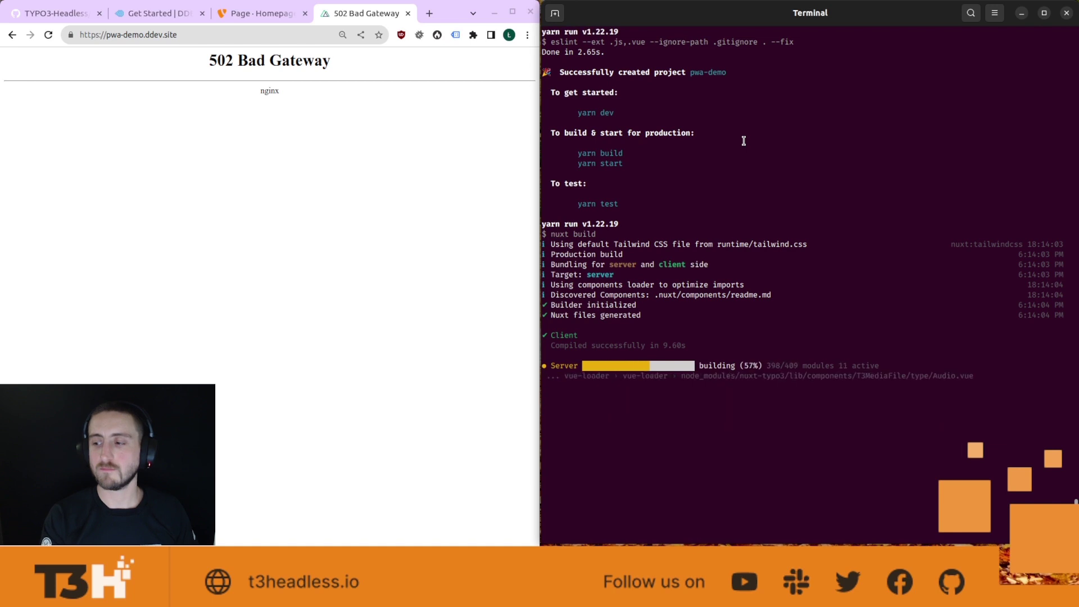
type("d")
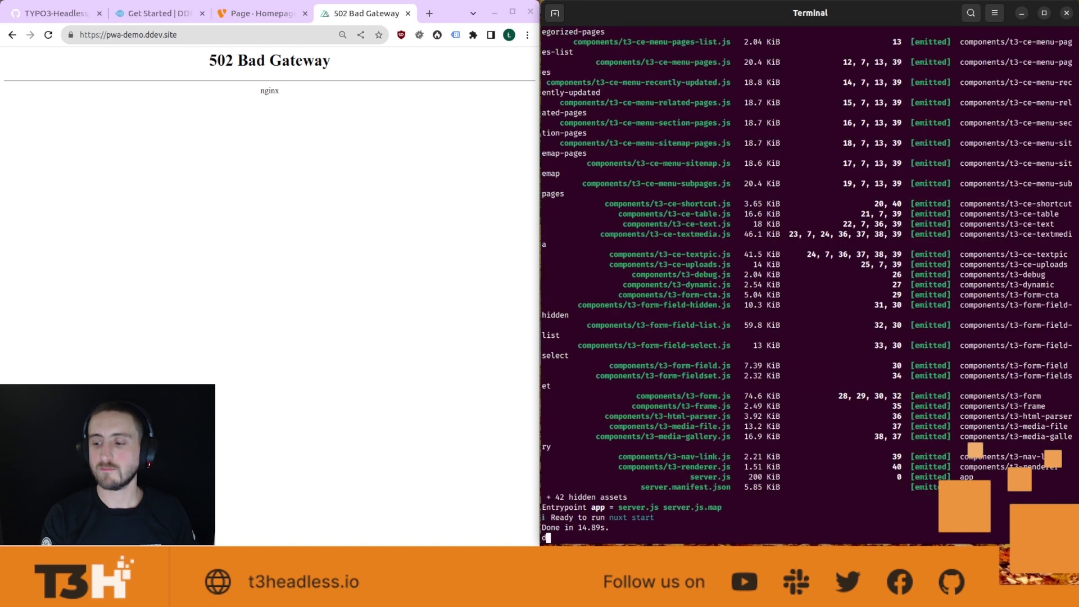
type("dev")
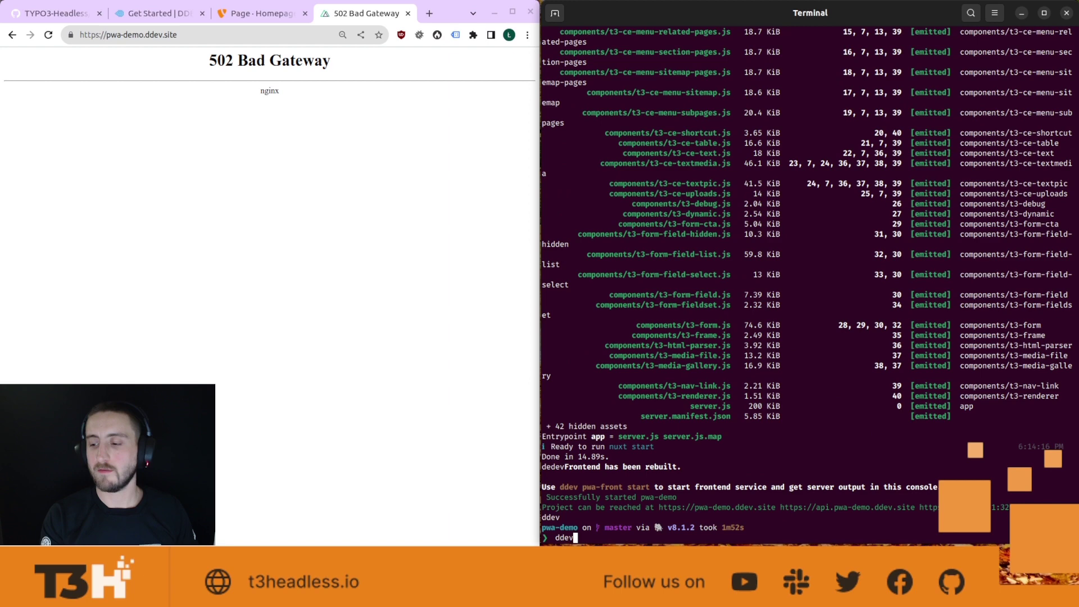
key("BackSpace")
key("BackSpace")
key("BackSpace")
type("dd")
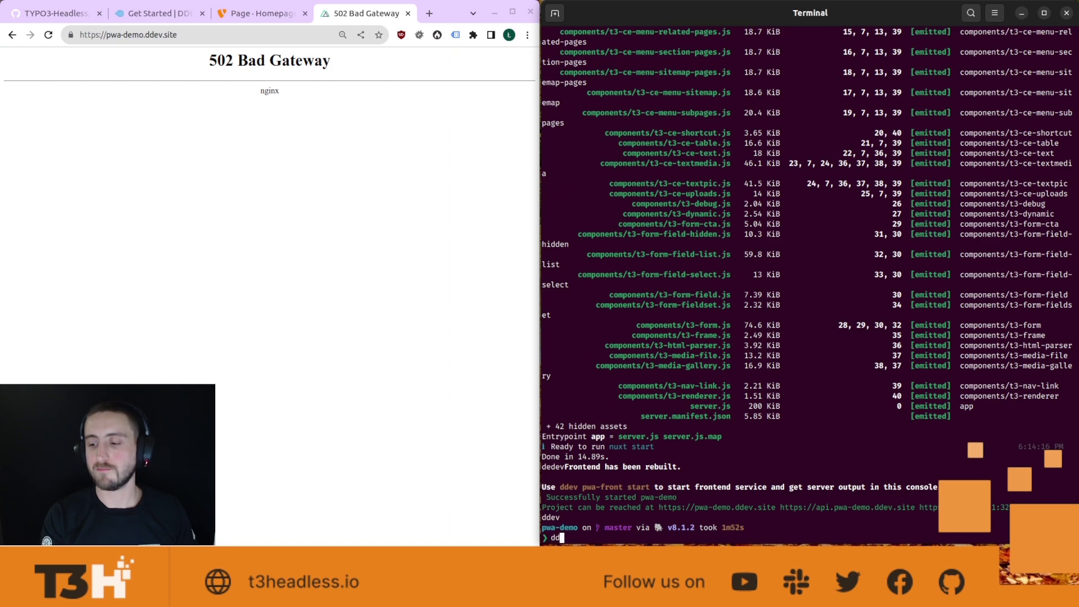
type("ev pwa-front start")
key("Return")
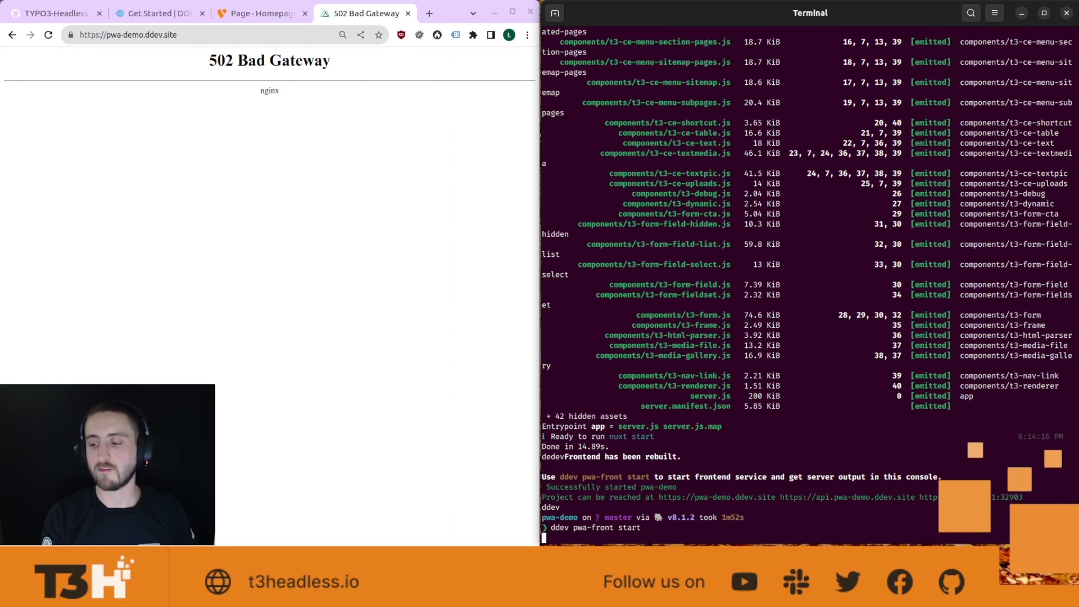
- Reload the frontend and browse About us, Products, Recipes and Contact, then Homepage
left_click(245, 164)
key("ctrl+r")
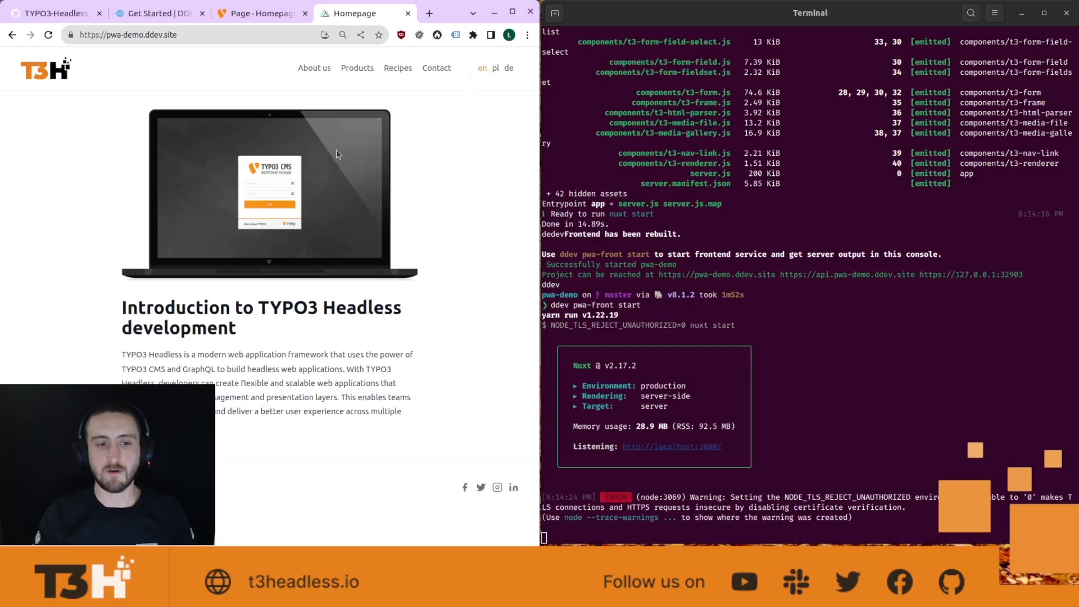
key("ctrl+l")
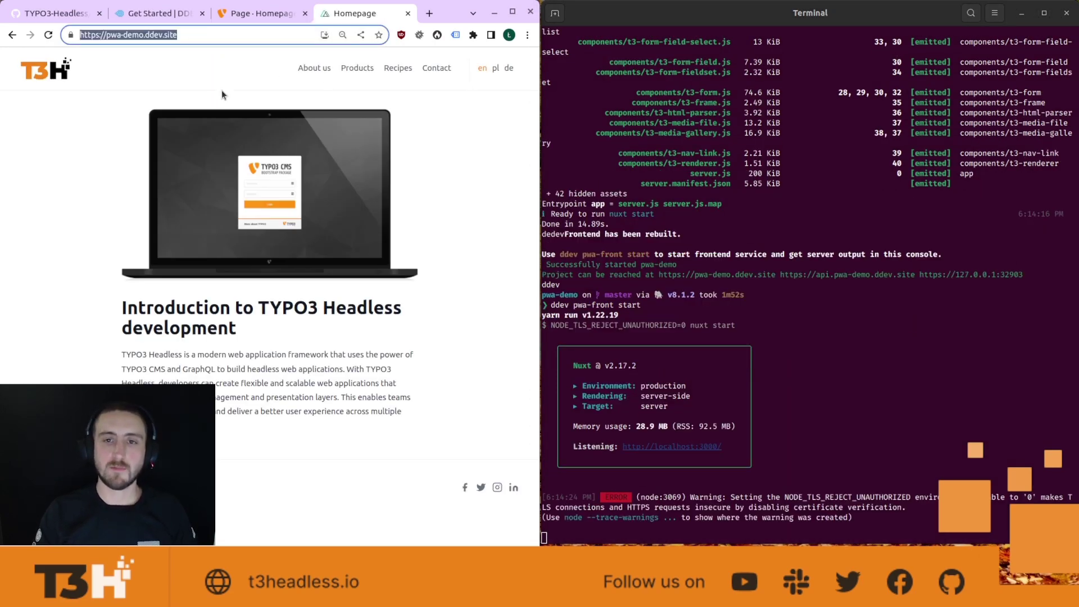
left_click(325, 72)
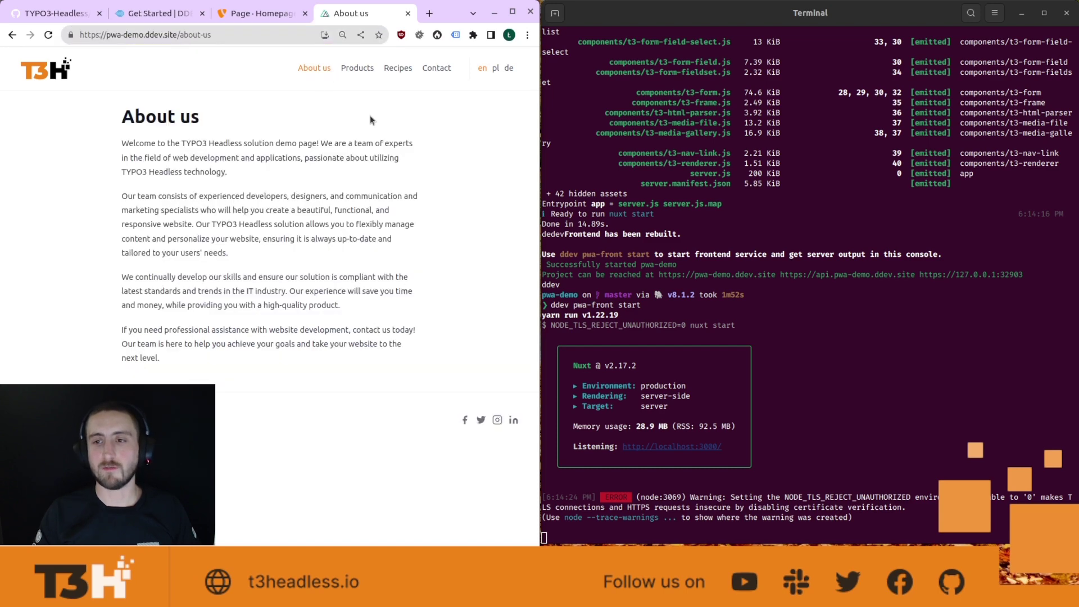
left_click(359, 70)
left_click(396, 68)
left_click(433, 68)
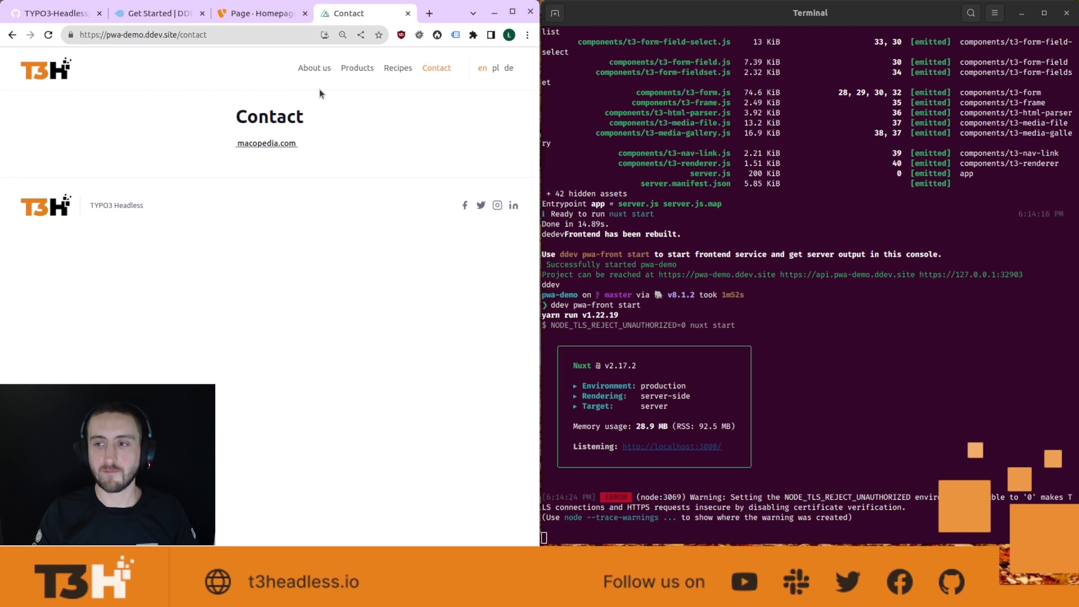
left_click(309, 69)
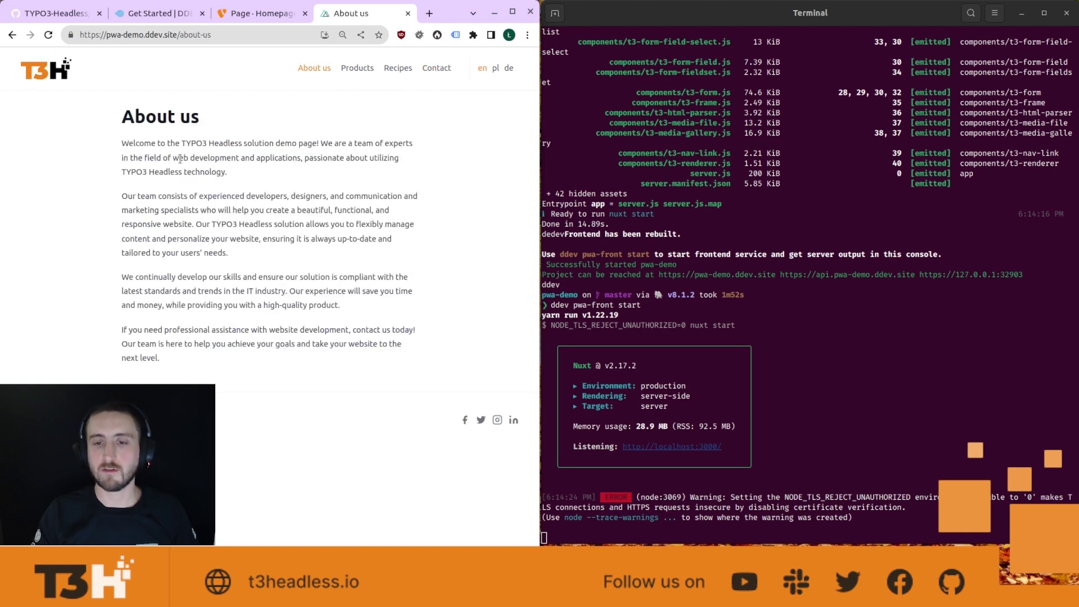
left_click(56, 69)
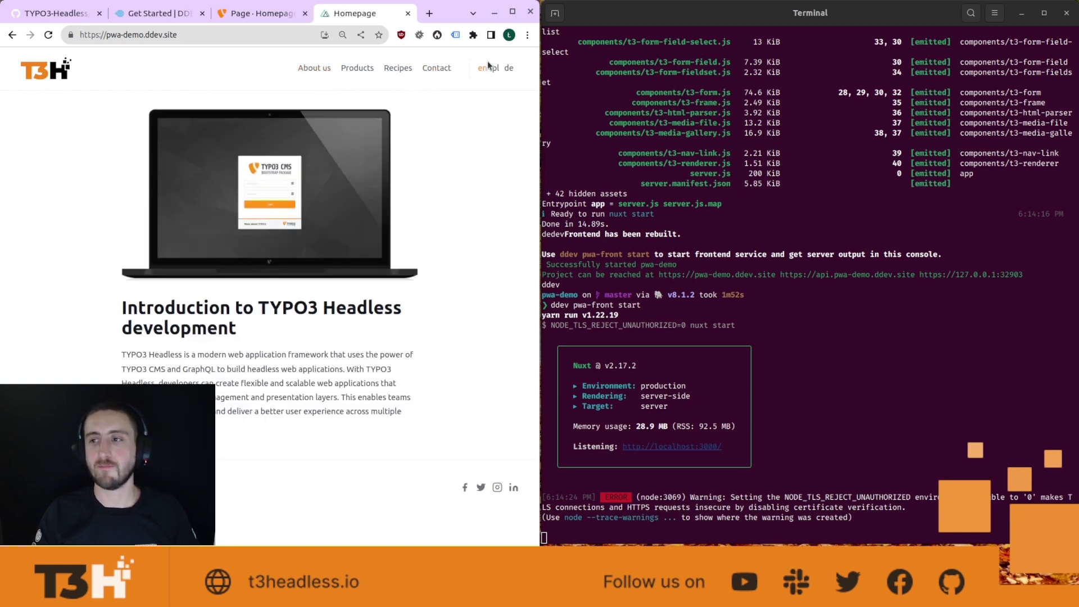
- Switch the site to Polish, German and English, then revisit Contact, About us, Products and Homepage
left_click(490, 72)
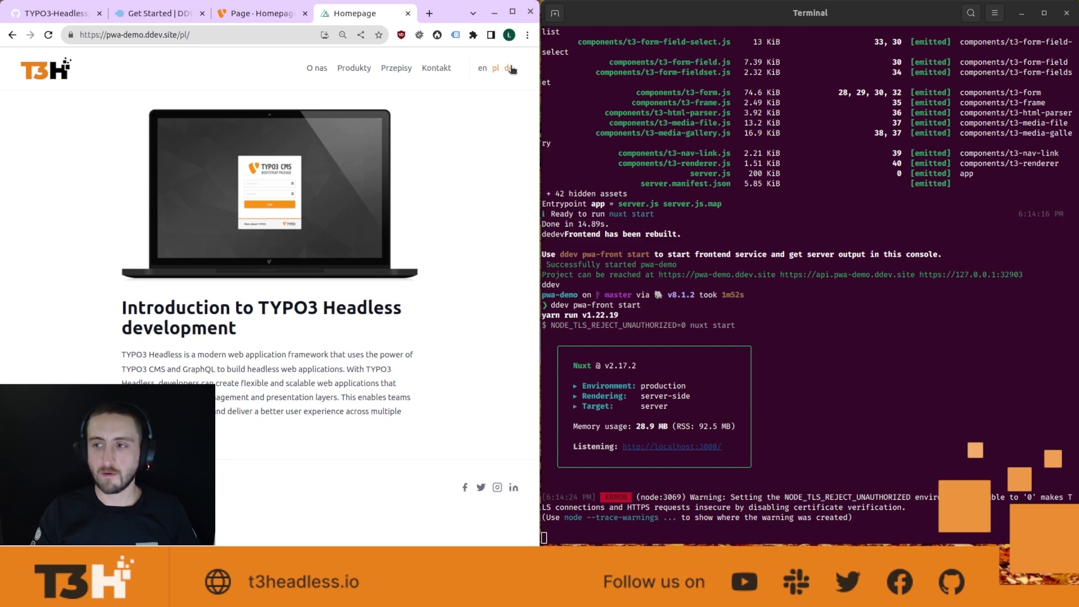
left_click(509, 68)
left_click(483, 72)
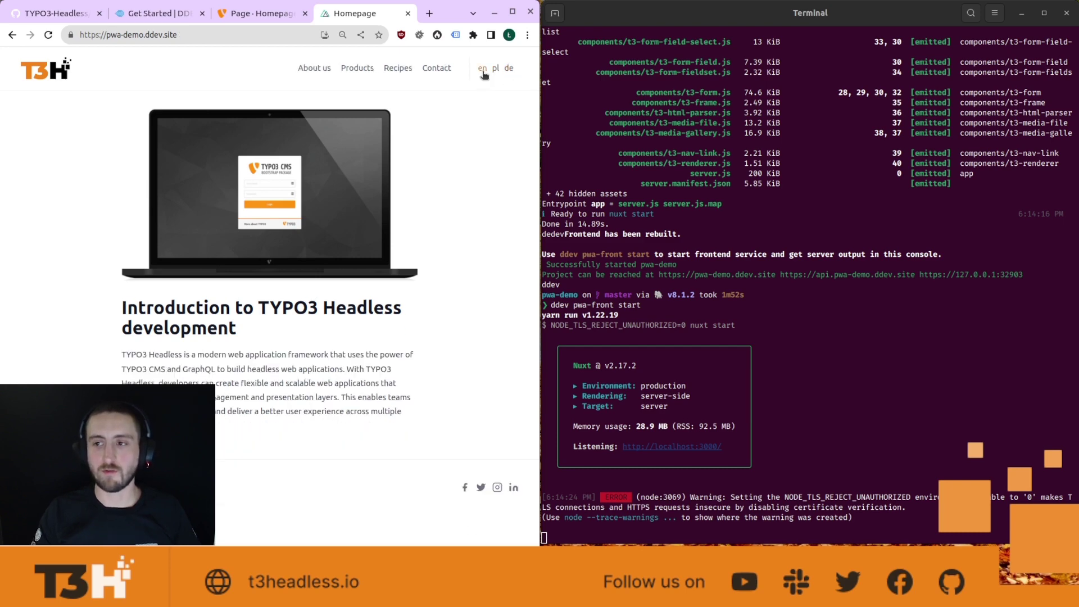
left_click(438, 68)
left_click(315, 68)
left_click(357, 69)
left_click(314, 68)
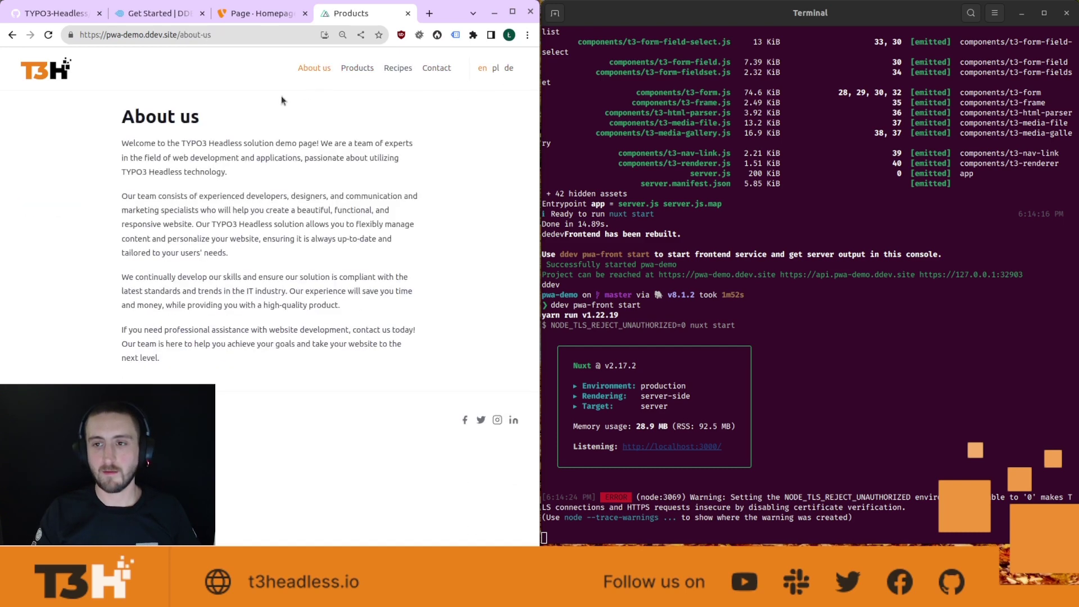
left_click(39, 75)
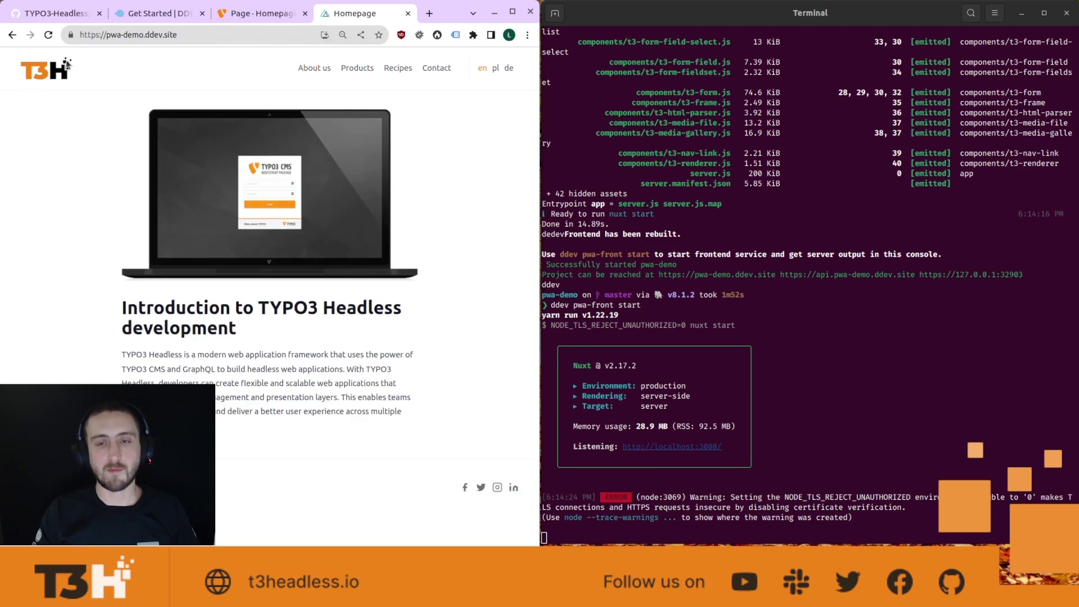